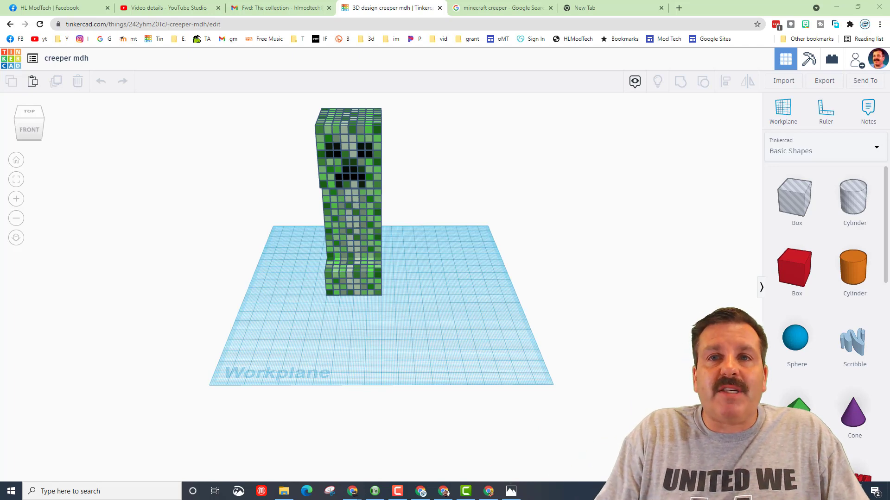
# Step: Select a creeper cube, then switch to the 'minecraft creeper' Google Images reference tab
pyautogui.click(377, 294)
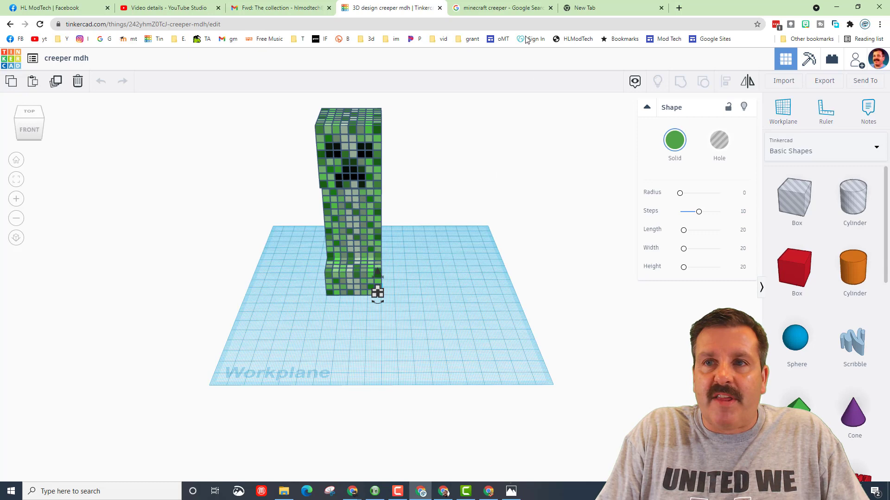
pyautogui.click(500, 8)
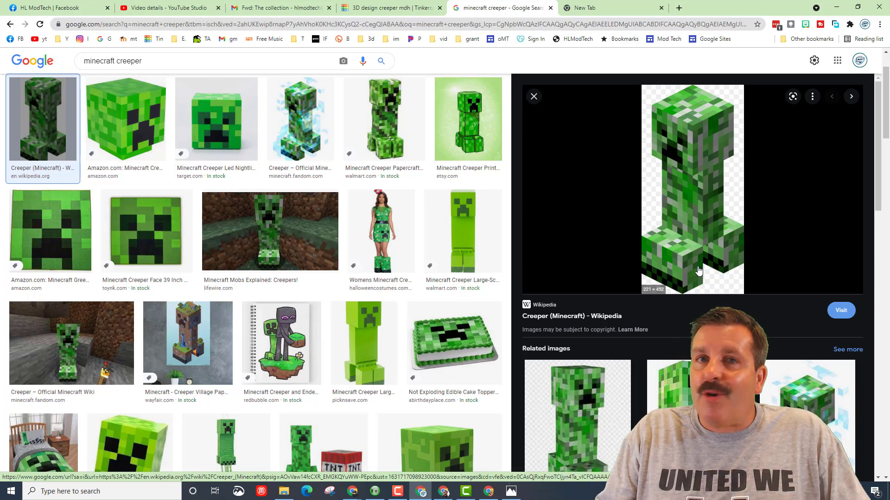
# Step: Switch back to the Tinkercad tab showing the pixel Steve design holding a pickaxe
pyautogui.hotkey('ctrl', 'shift', 'Tab')
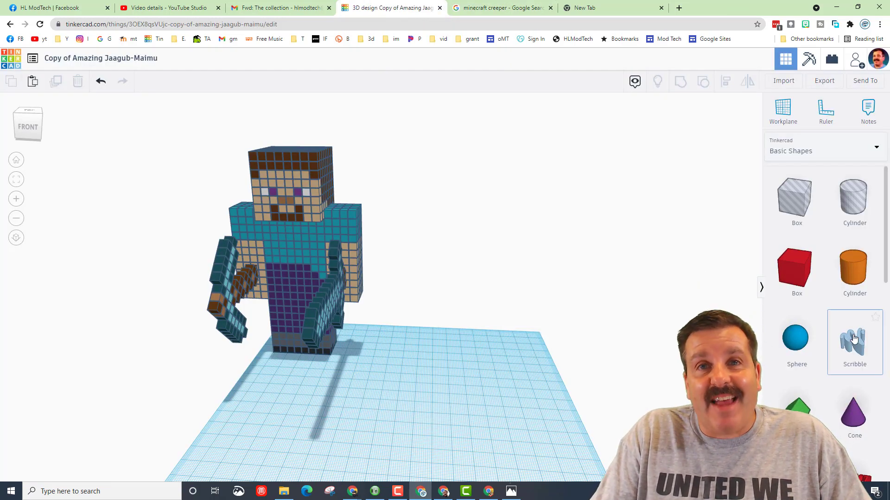
# Step: Orbit the pixel Steve model to view it from another side
pyautogui.moveTo(444, 346)
pyautogui.mouseDown(button='right')
pyautogui.moveTo(385, 348)
pyautogui.moveTo(421, 366)
pyautogui.moveTo(447, 353)
pyautogui.mouseUp(button='right')
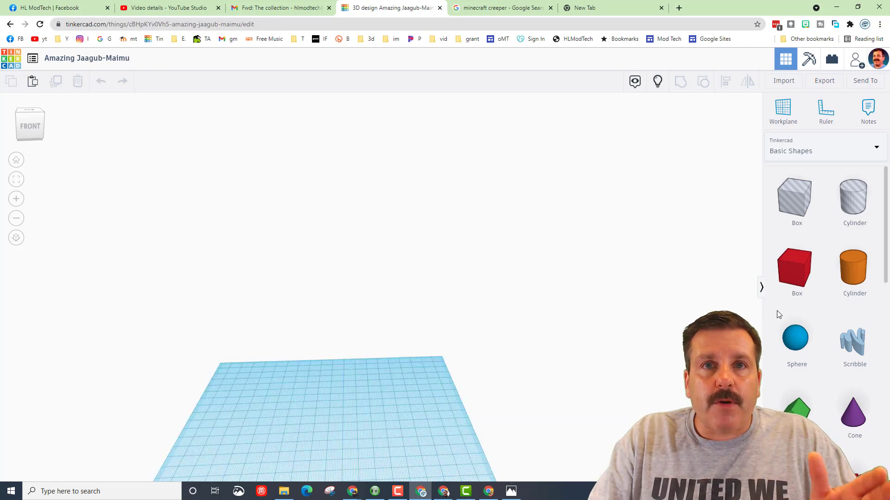
# Step: Rename the design to 'steve' and place a red box resized to 5 mm
pyautogui.click(106, 65)
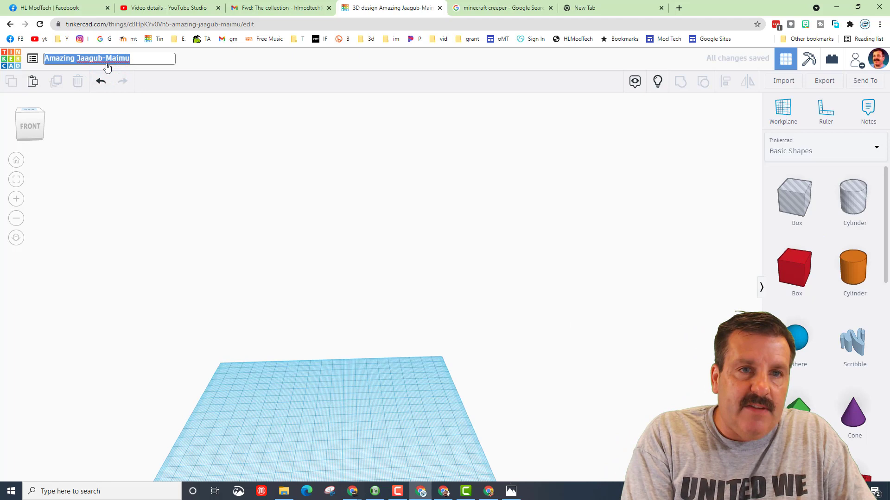
pyautogui.write('steve')
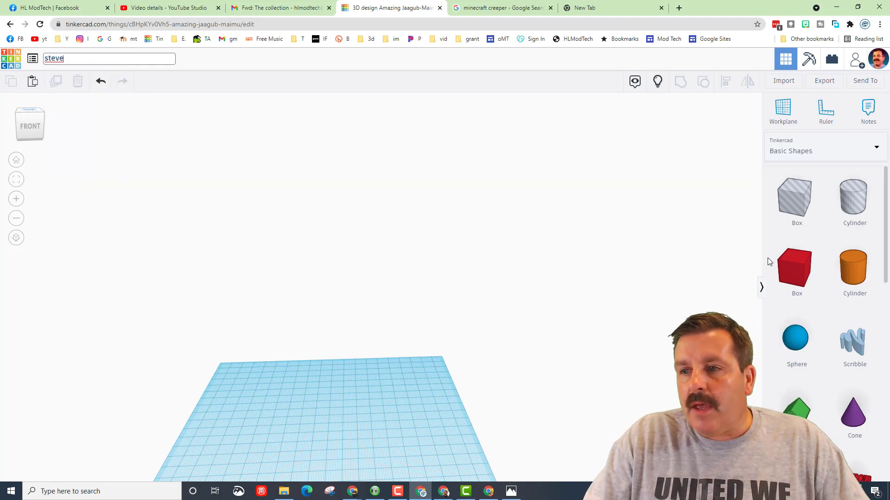
pyautogui.moveTo(788, 272); pyautogui.dragTo(387, 333)
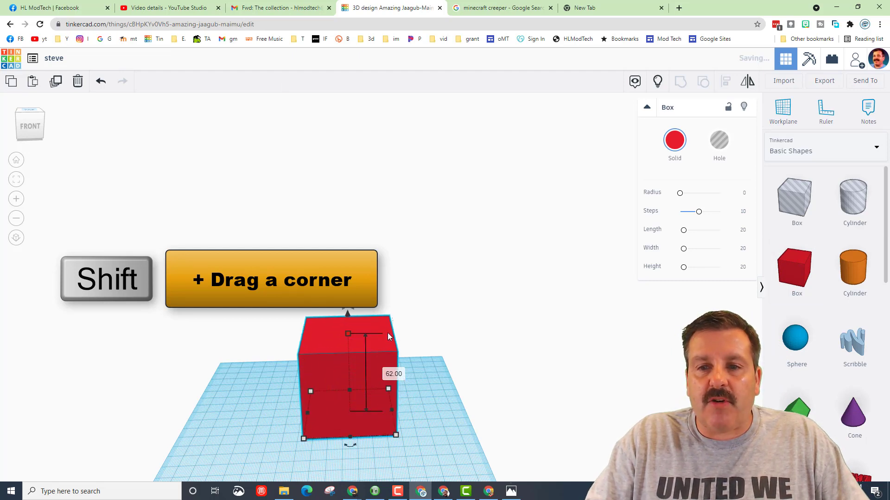
pyautogui.click(385, 375)
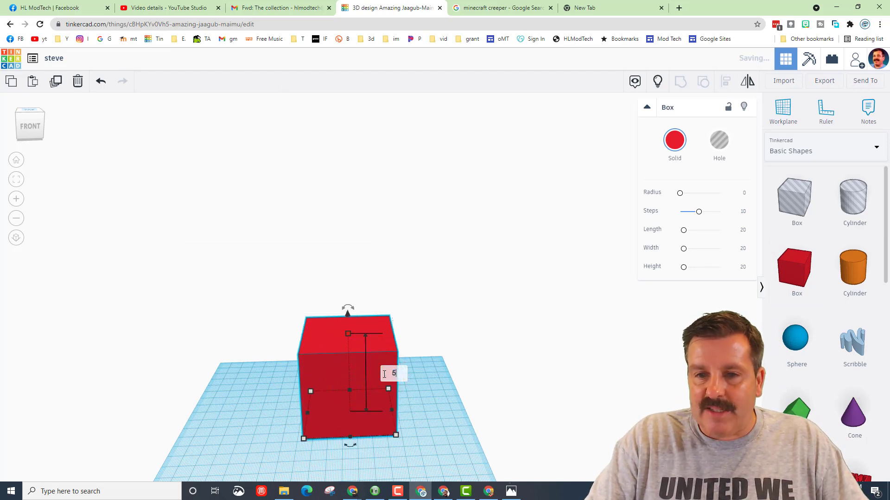
pyautogui.press('Return')
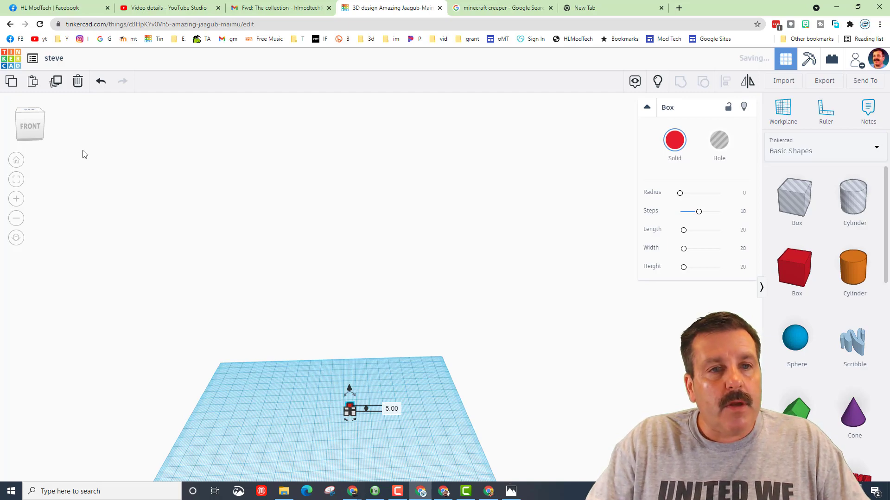
# Step: Zoom in and move the 5 mm cube right and toward the front
pyautogui.click(16, 181)
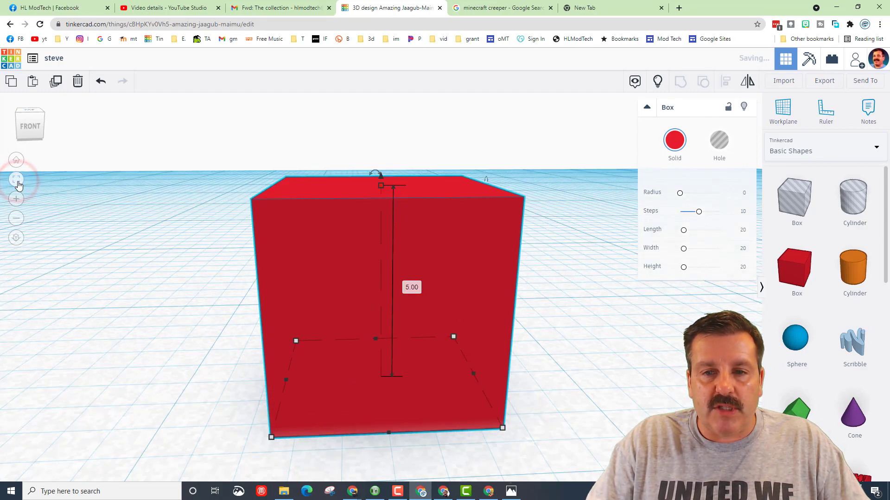
pyautogui.scroll(-3, 416, 313)
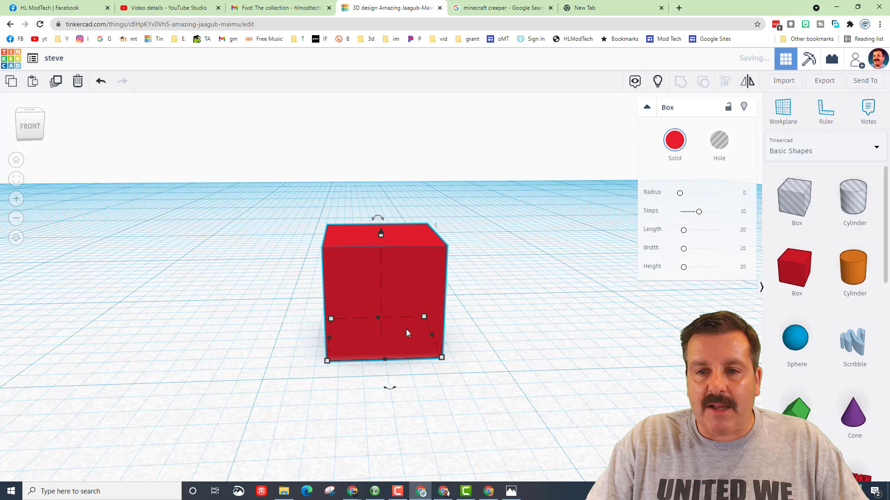
pyautogui.click(14, 220)
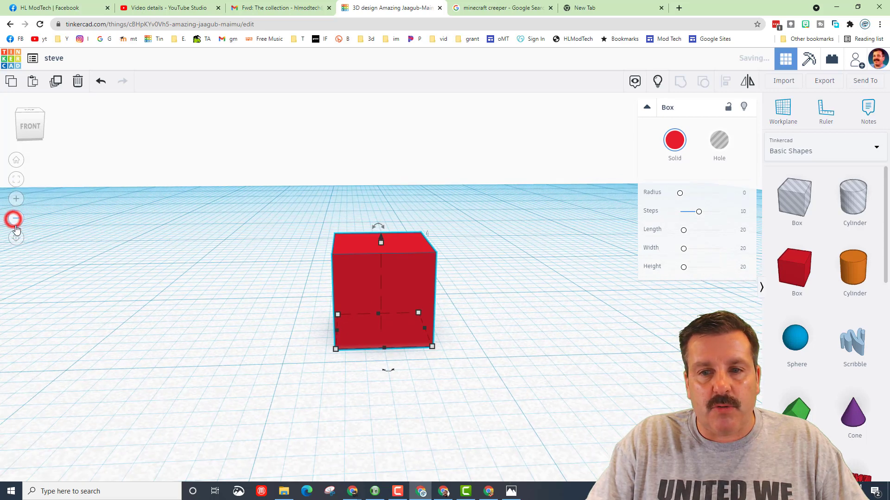
pyautogui.moveTo(411, 337); pyautogui.dragTo(477, 360)
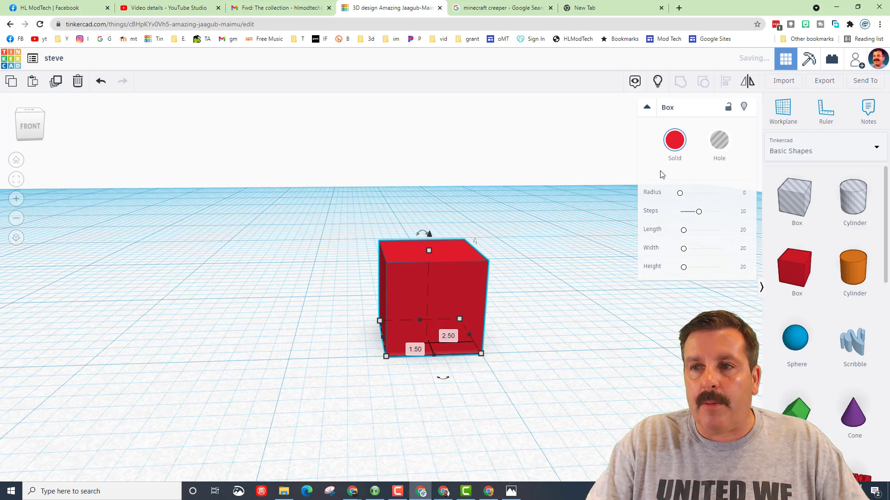
# Step: Make the cube black and set the snap grid to 5.0 mm
pyautogui.click(674, 140)
pyautogui.click(848, 241)
pyautogui.click(739, 472)
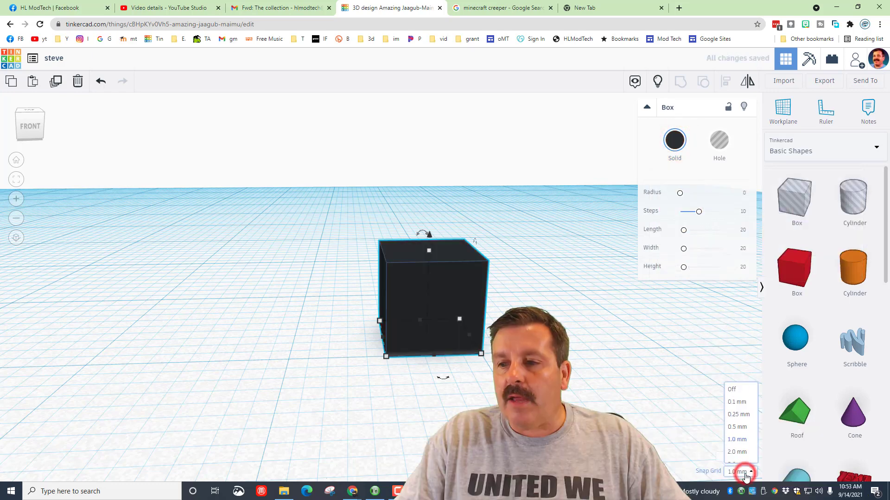
pyautogui.click(746, 459)
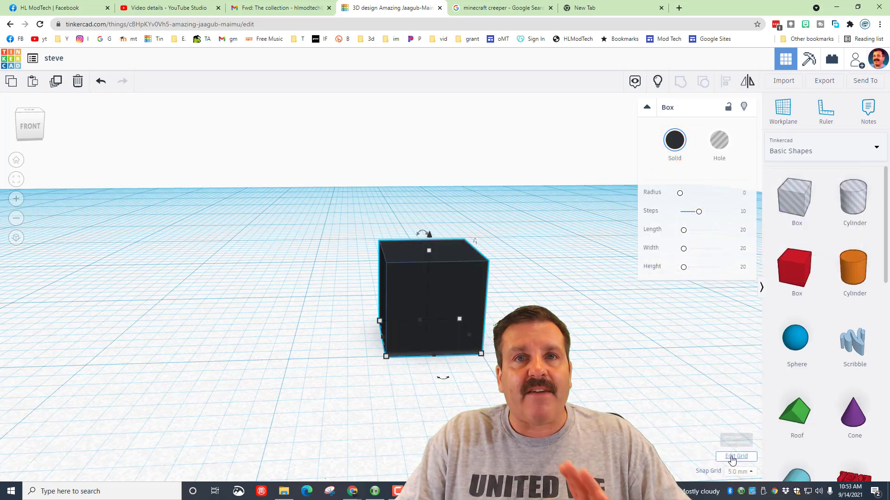
# Step: Duplicate the black cube into a row of eight touching cubes
pyautogui.hotkey('ctrl', 'd')
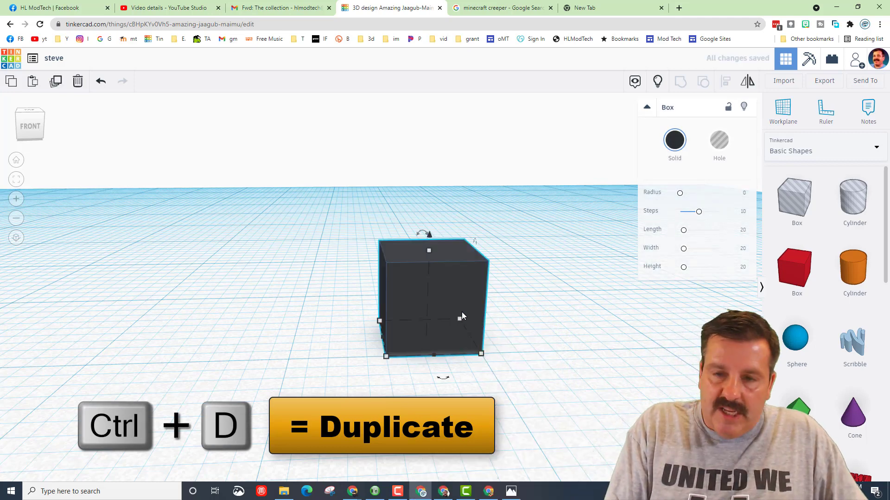
pyautogui.hotkey('shift', 'Left')
pyautogui.hotkey('shift', 'Left')
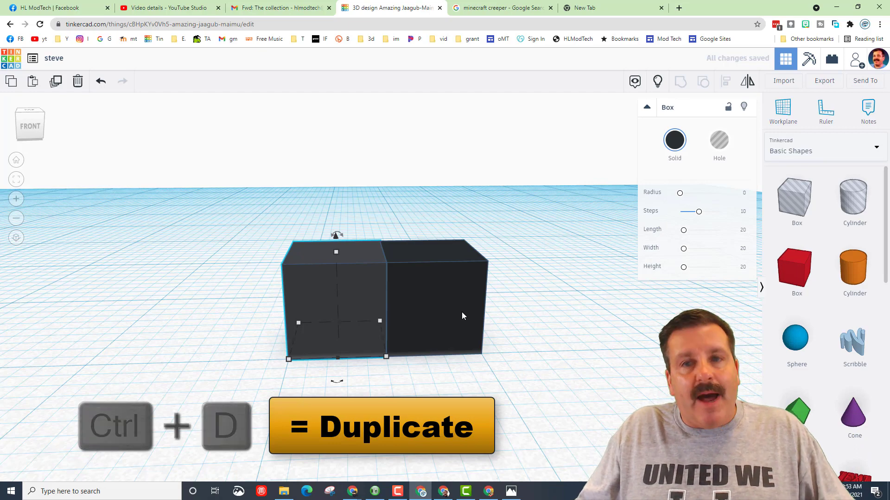
pyautogui.scroll(-5, 247, 241)
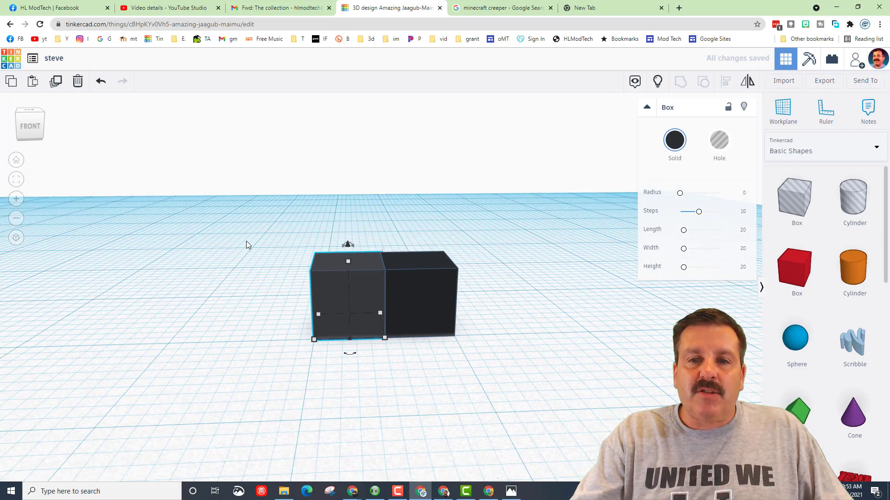
pyautogui.hotkey('ctrl', 'd')
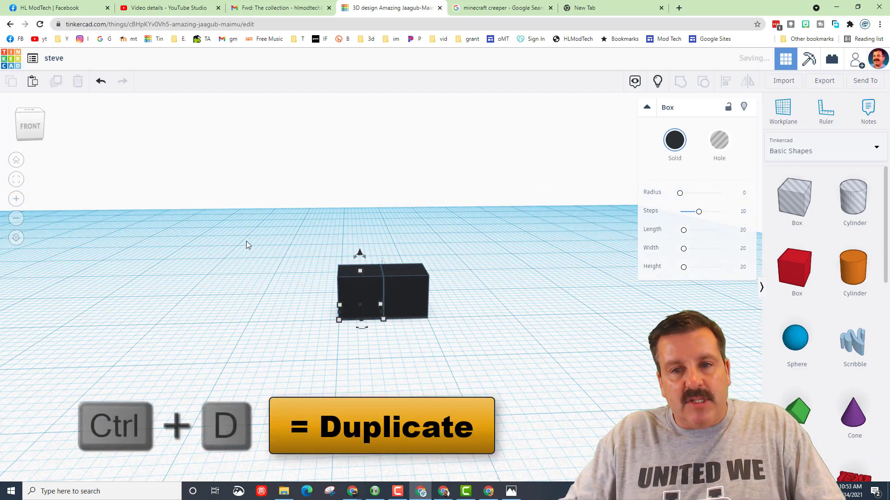
pyautogui.hotkey('ctrl', 'd')
pyautogui.hotkey('ctrl', 'd')
pyautogui.hotkey('ctrl', 'd')
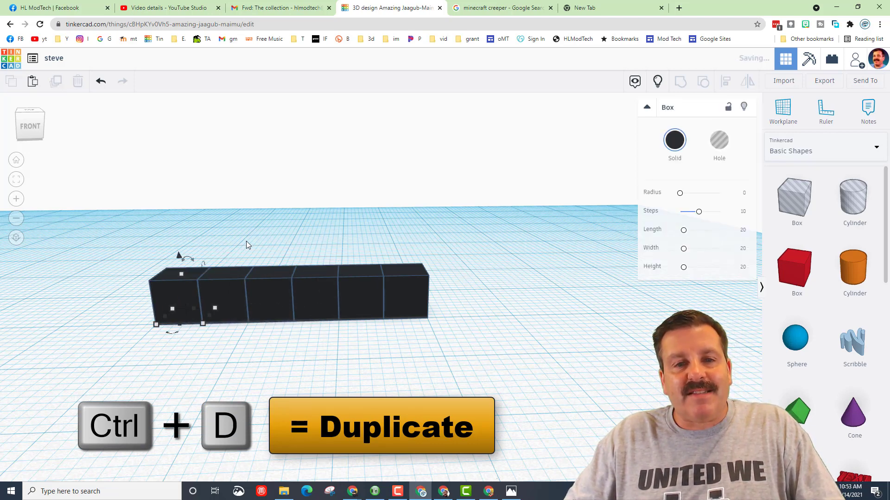
pyautogui.hotkey('ctrl', 'd')
pyautogui.hotkey('ctrl', 'd')
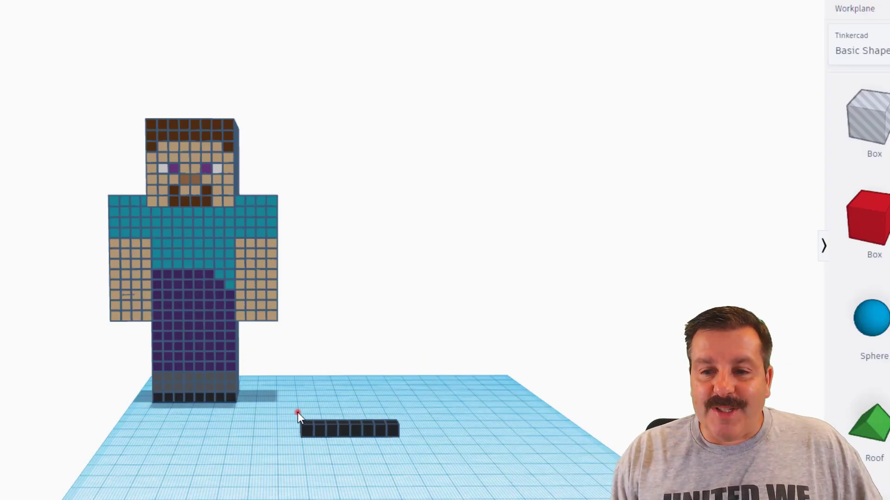
# Step: Select the black row and stack duplicated grey rows above it
pyautogui.moveTo(298, 412); pyautogui.dragTo(437, 461)
pyautogui.moveTo(477, 400); pyautogui.dragTo(478, 399)
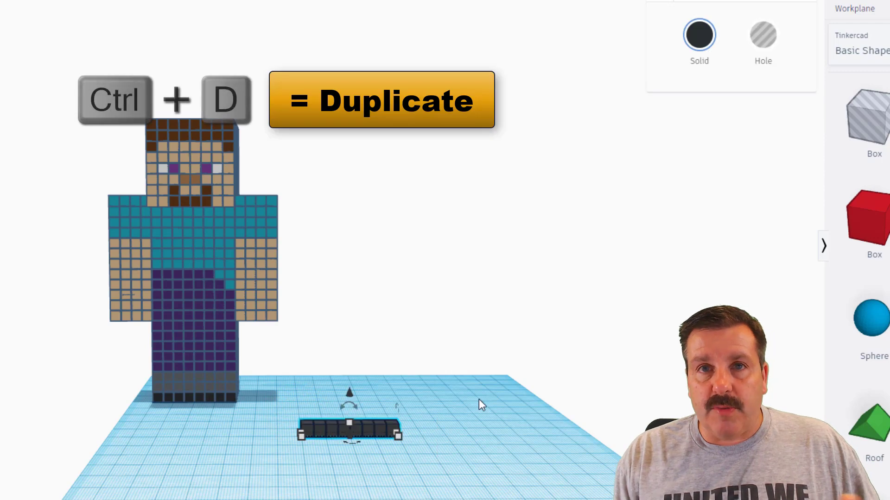
pyautogui.hotkey('ctrl', 'd')
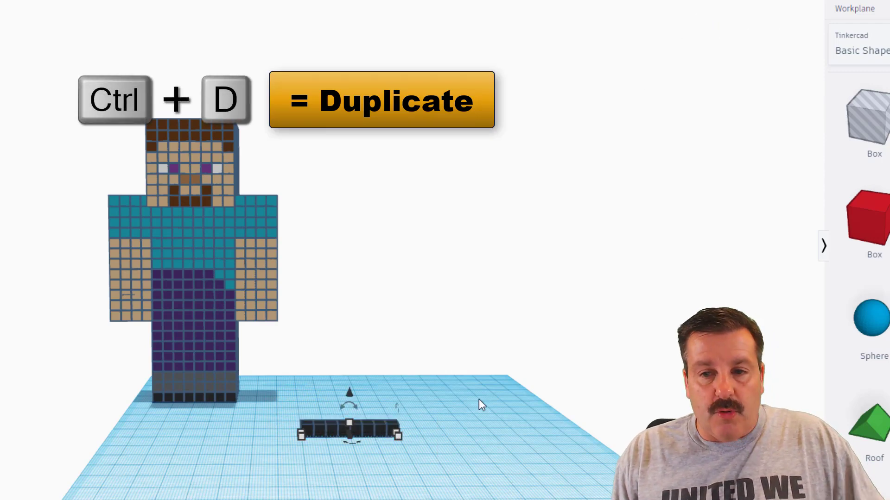
pyautogui.hotkey('ctrl', 'Up')
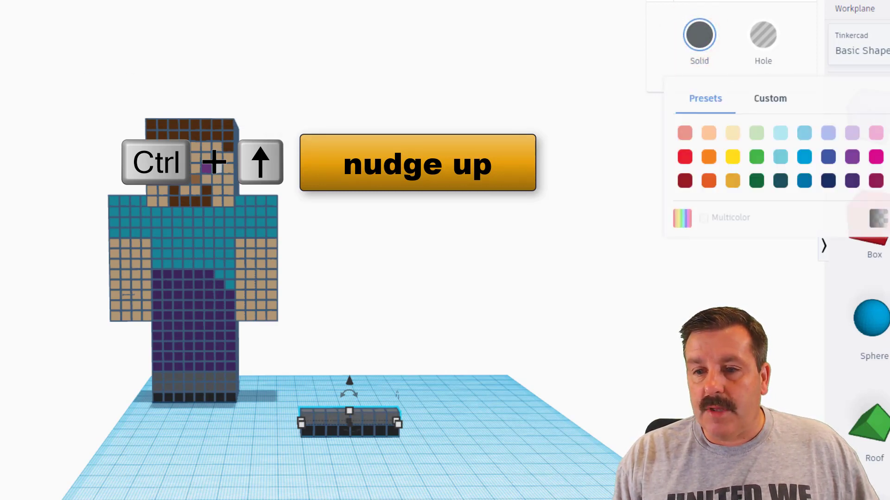
pyautogui.hotkey('ctrl', 'Up')
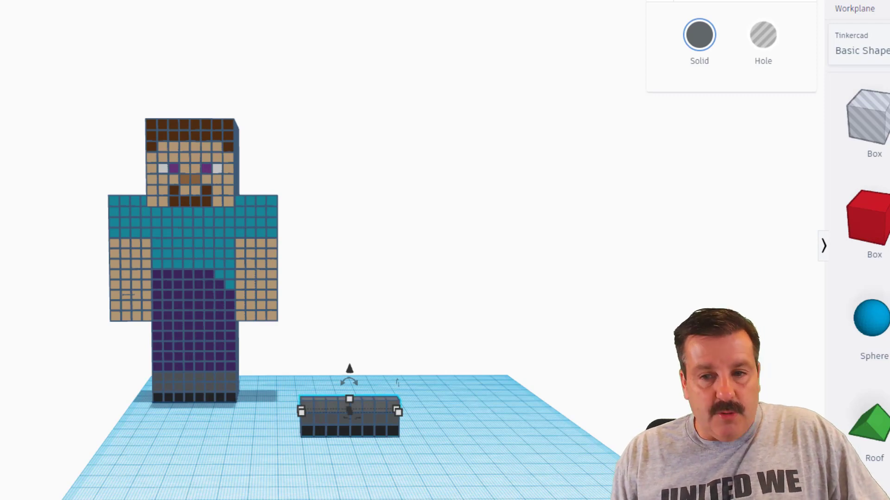
pyautogui.hotkey('ctrl', 'd')
pyautogui.hotkey('ctrl', 'Up')
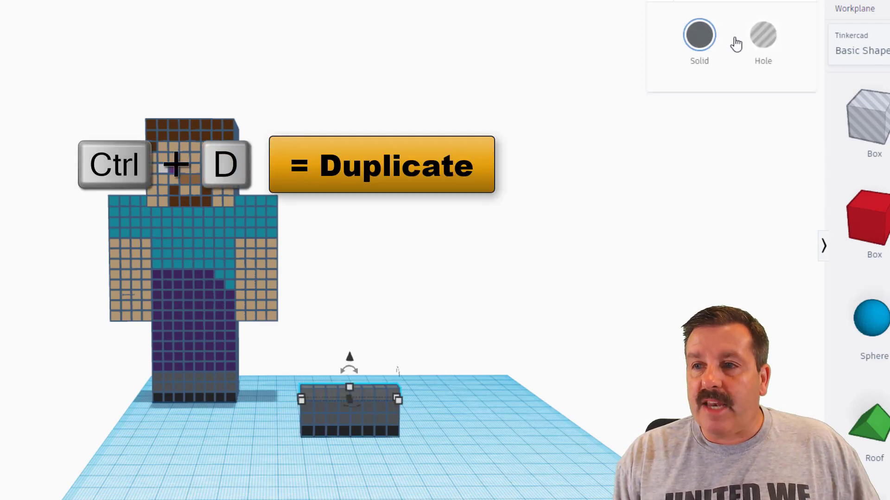
# Step: Make the top row dark purple and stack more purple rows on it
pyautogui.click(699, 34)
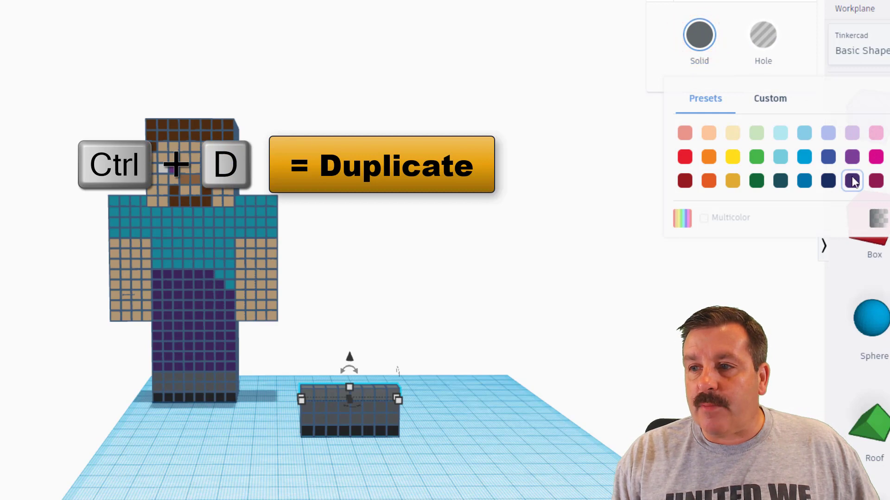
pyautogui.click(852, 180)
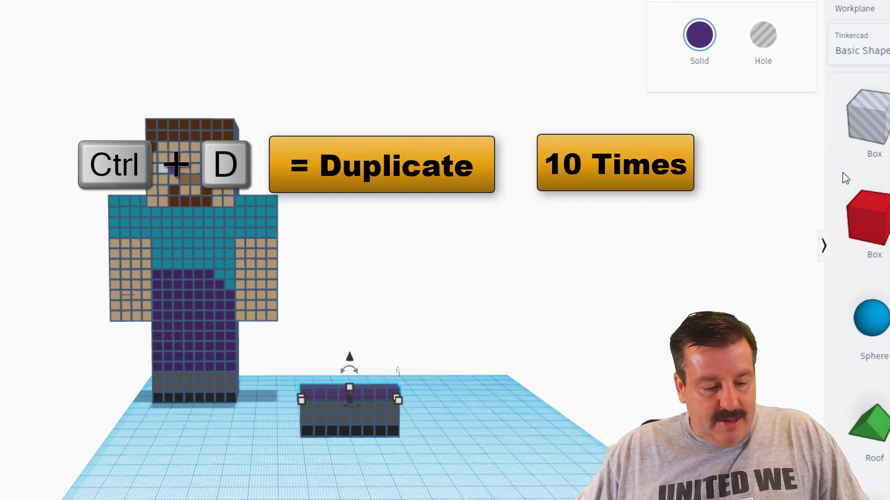
pyautogui.hotkey('ctrl', 'd')
pyautogui.hotkey('ctrl', 'd')
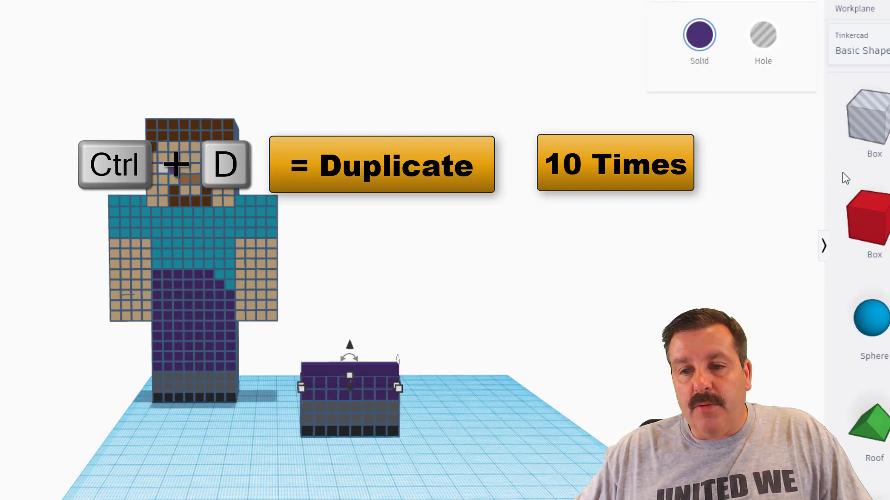
pyautogui.hotkey('ctrl', 'd')
pyautogui.hotkey('ctrl', 'd')
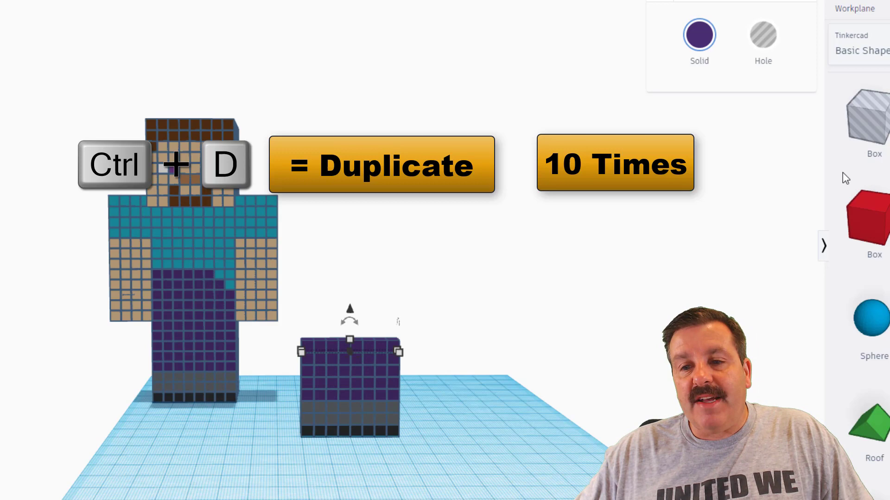
pyautogui.hotkey('ctrl', 'd')
pyautogui.hotkey('ctrl', 'd')
pyautogui.hotkey('ctrl', 'd')
pyautogui.hotkey('ctrl', 'd')
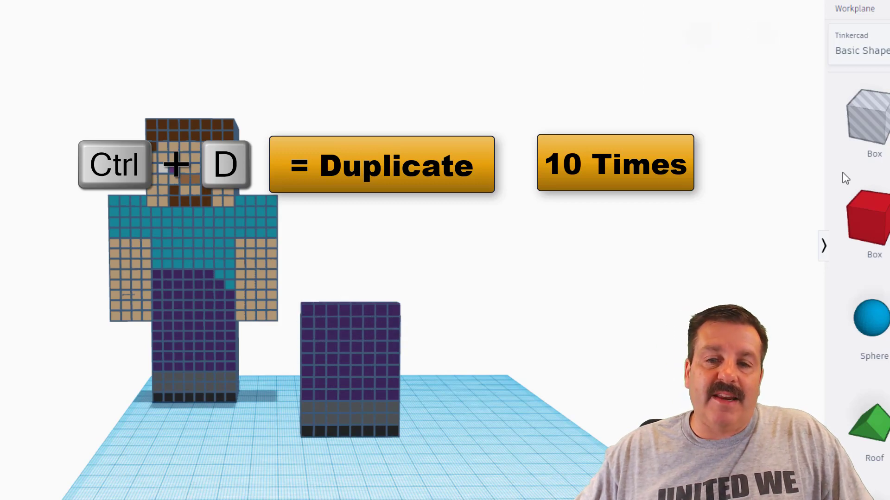
pyautogui.hotkey('ctrl', 'd')
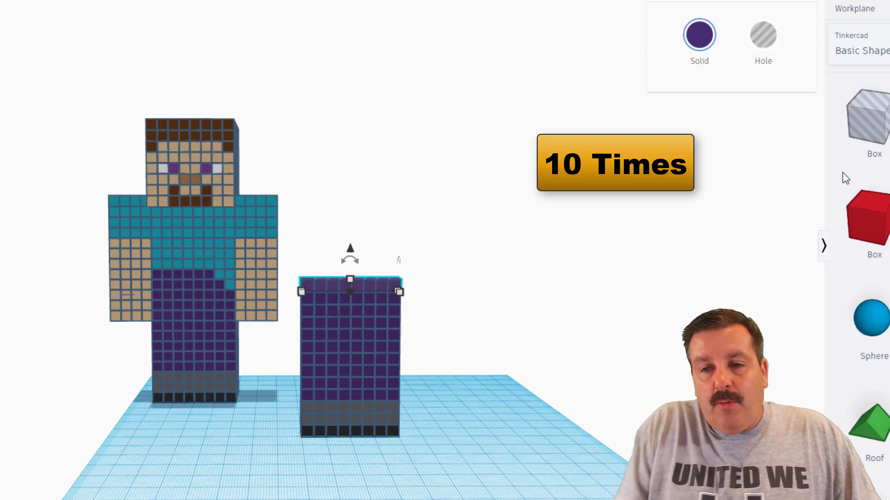
# Step: Turn the top-right corner cube and the two cubes next to and below it teal-blue
pyautogui.click(552, 245)
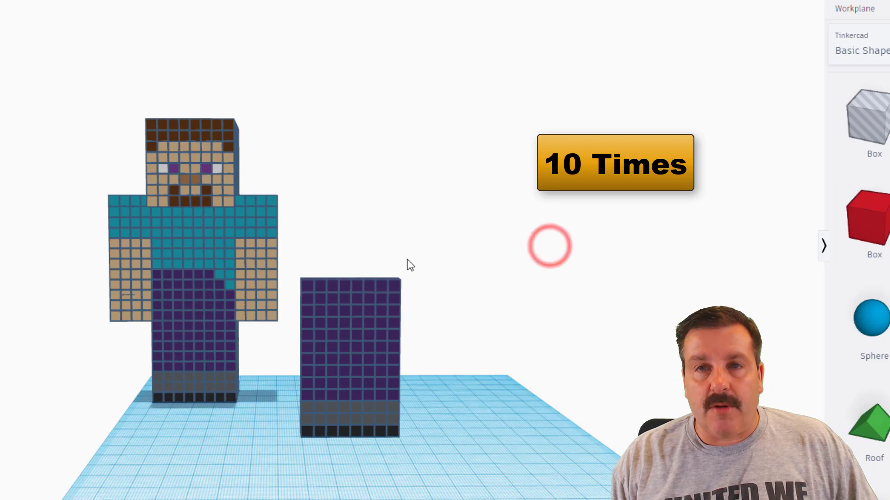
pyautogui.click(379, 280)
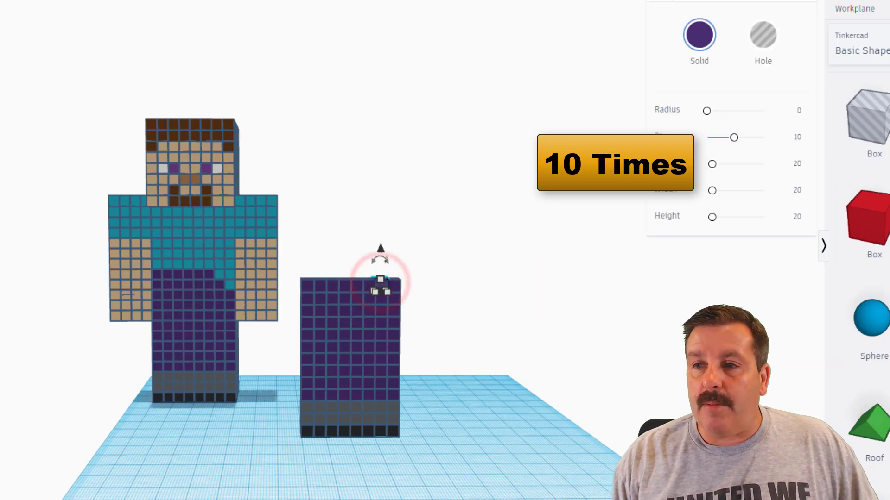
pyautogui.click(690, 50)
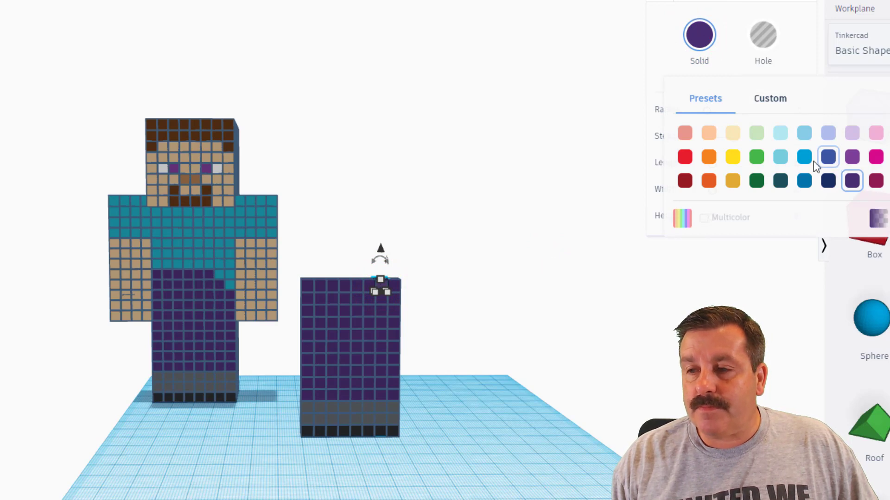
pyautogui.click(802, 158)
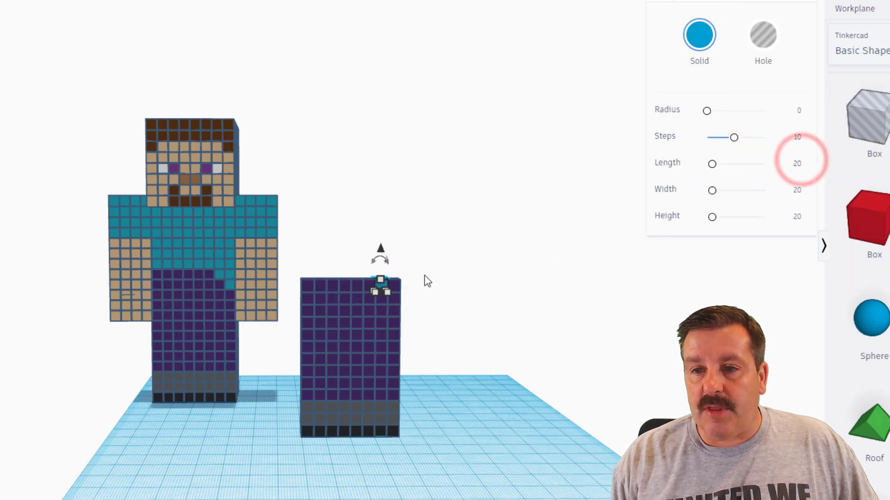
pyautogui.click(394, 286)
pyautogui.click(393, 283)
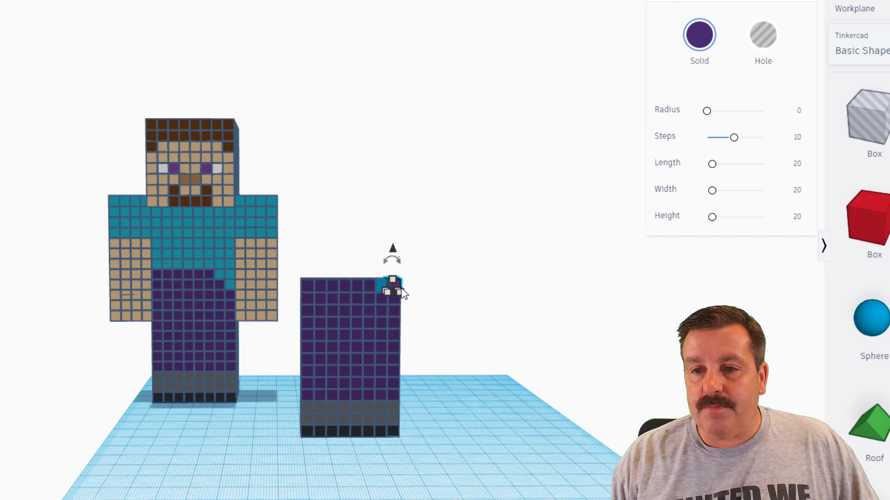
pyautogui.click(699, 34)
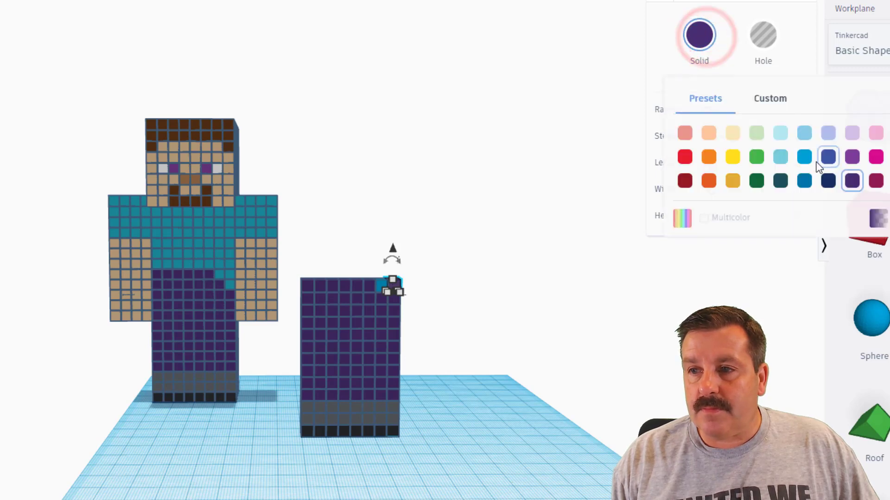
pyautogui.click(805, 158)
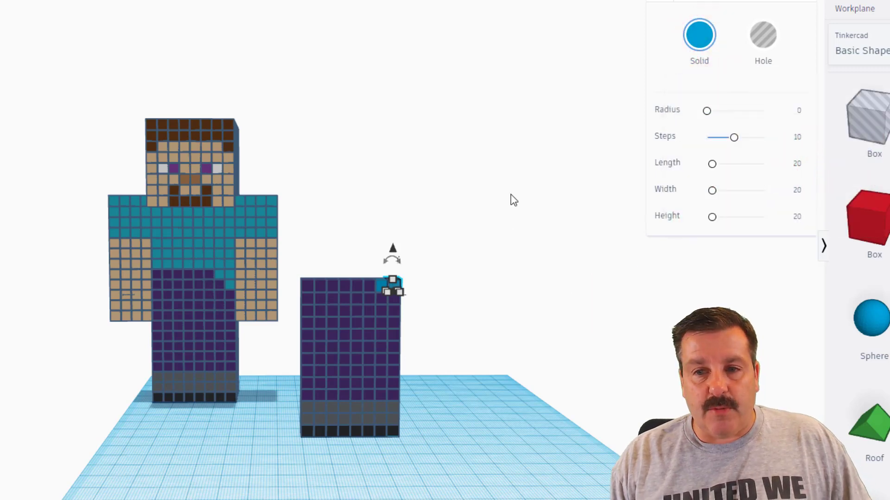
pyautogui.click(396, 298)
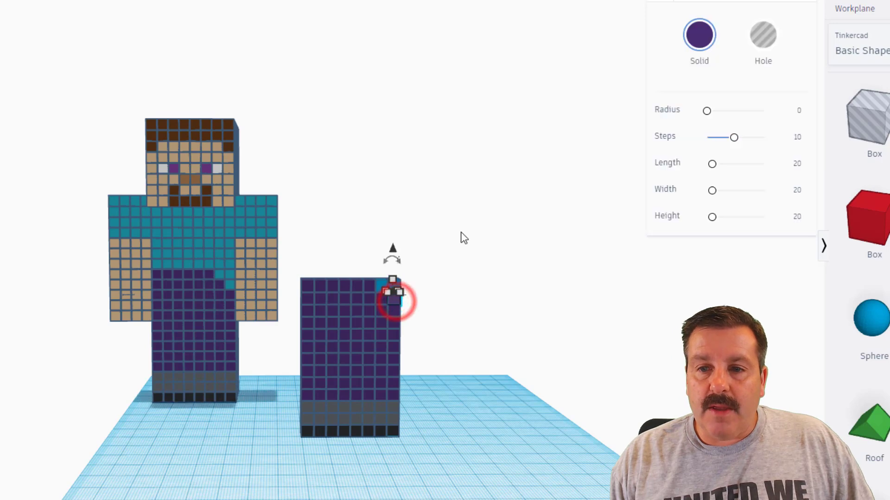
pyautogui.click(700, 44)
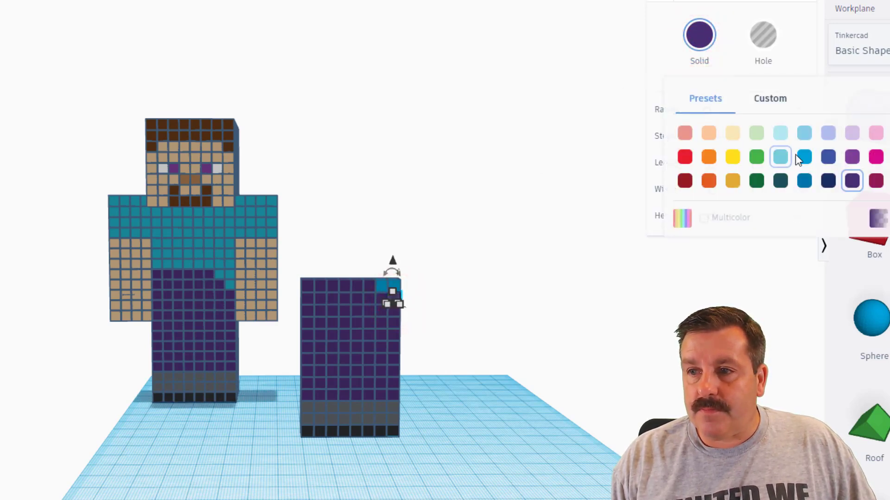
pyautogui.click(804, 159)
pyautogui.press('Escape')
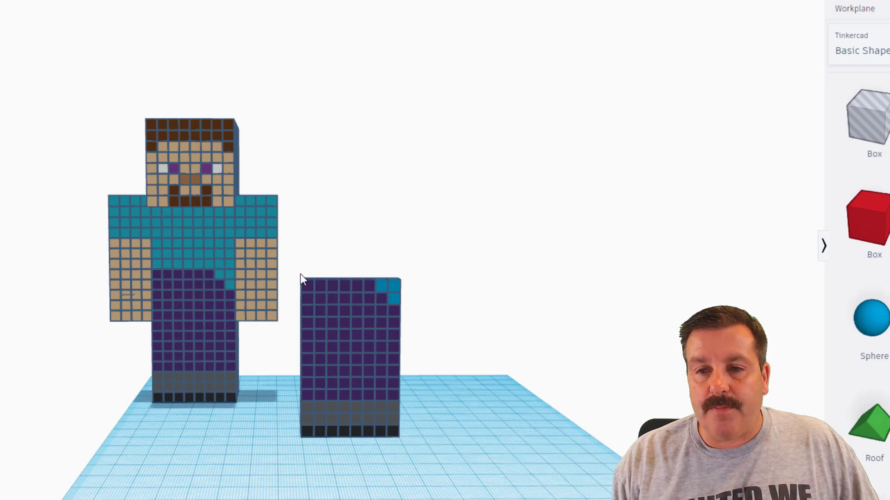
# Step: Raise a copy of the top row, colour it blue, and stack three more blue rows
pyautogui.moveTo(320, 281); pyautogui.dragTo(374, 280)
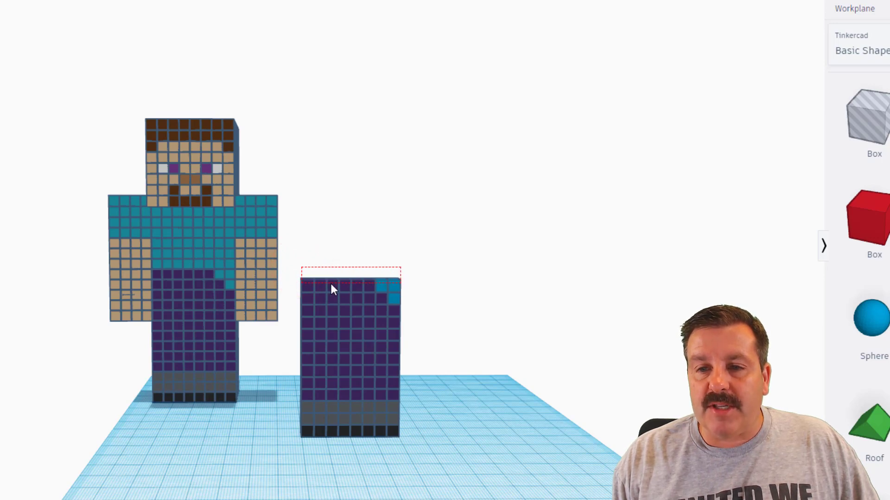
pyautogui.click(360, 288)
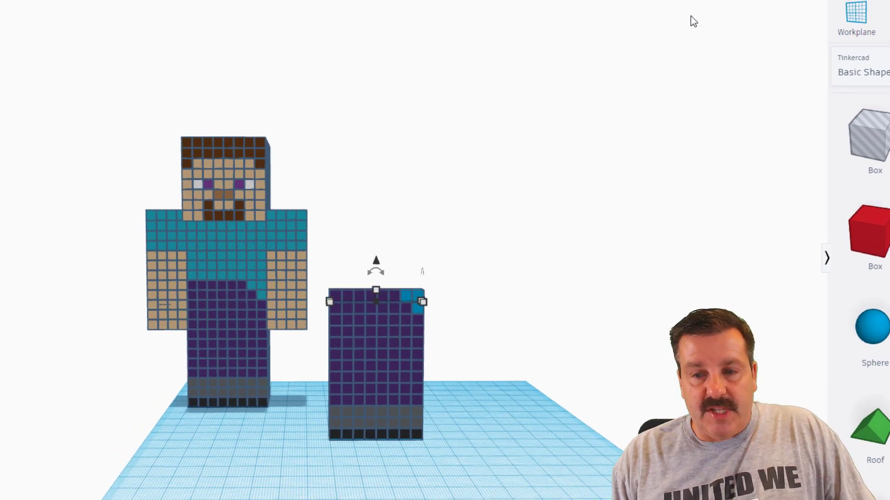
pyautogui.hotkey('ctrl', 'Up')
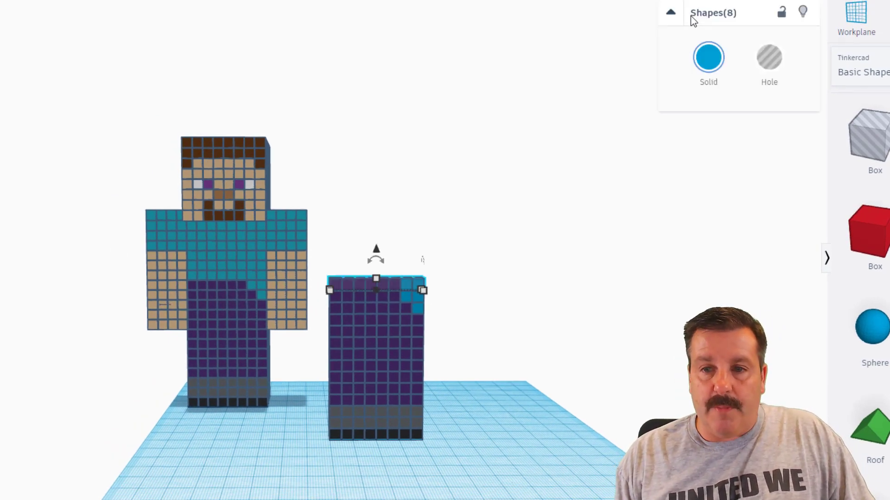
pyautogui.click(708, 57)
pyautogui.click(803, 176)
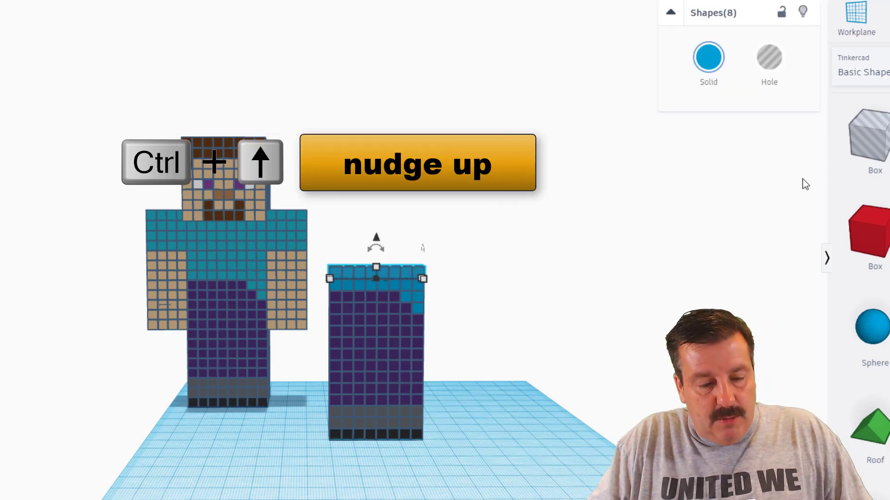
pyautogui.hotkey('ctrl', 'Up')
pyautogui.hotkey('ctrl', 'Up')
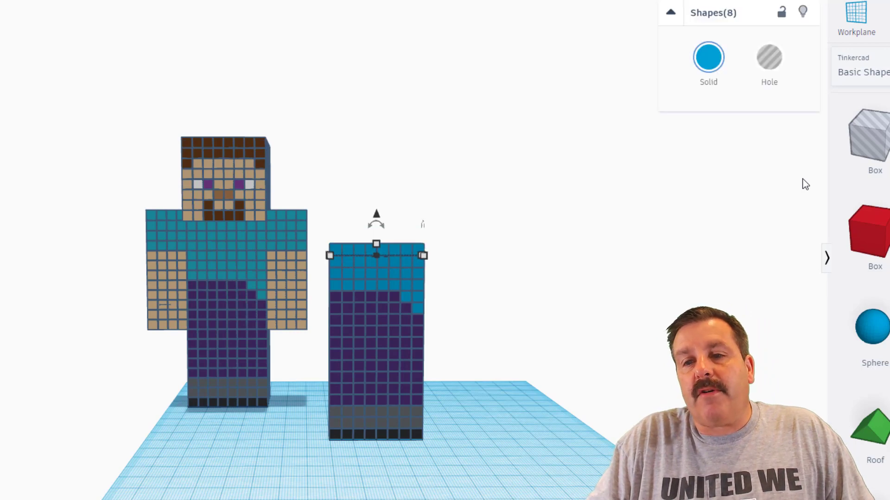
pyautogui.hotkey('ctrl', 'Up')
pyautogui.hotkey('ctrl', 'Up')
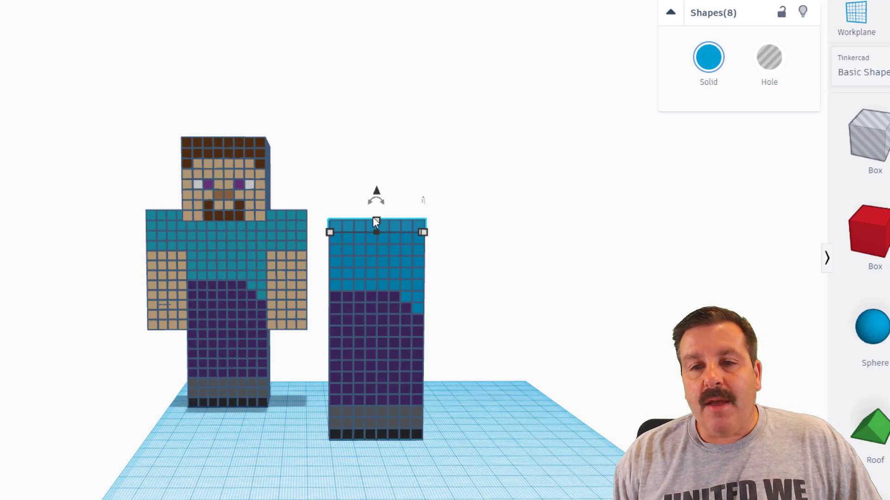
pyautogui.hotkey('ctrl', 'Up')
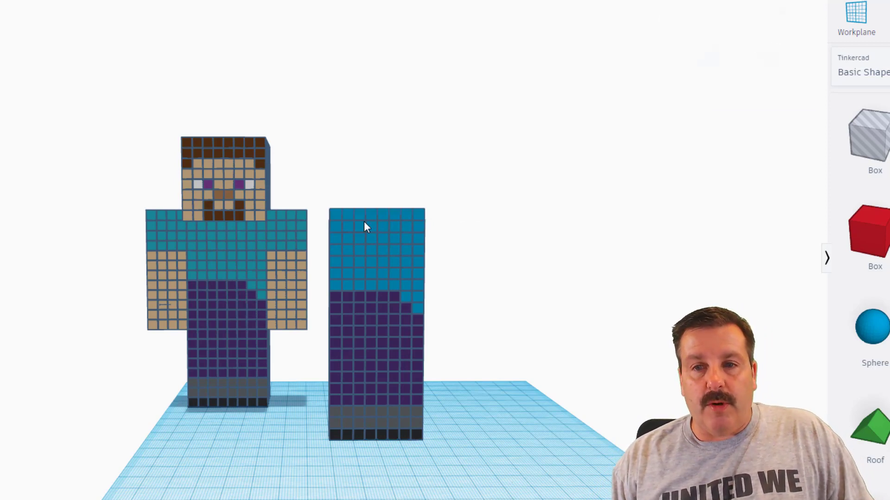
# Step: Make the top row light skin-tone orange and stack three more skin rows
pyautogui.click(708, 57)
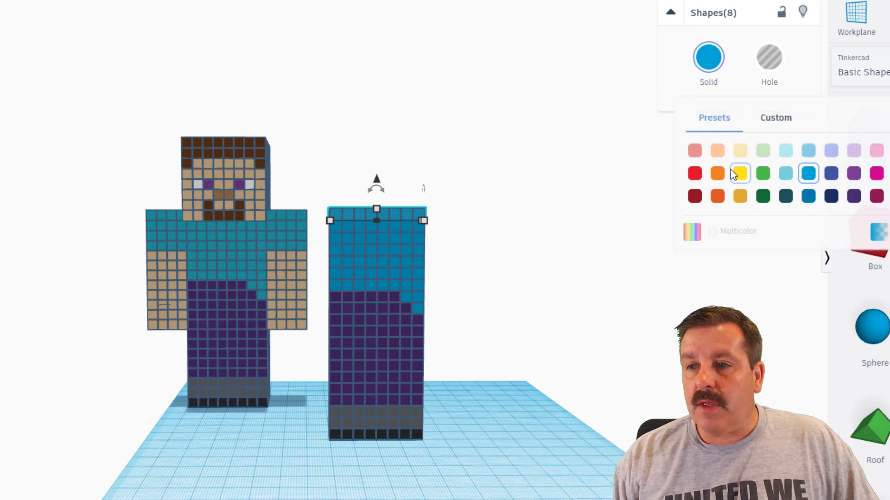
pyautogui.click(715, 152)
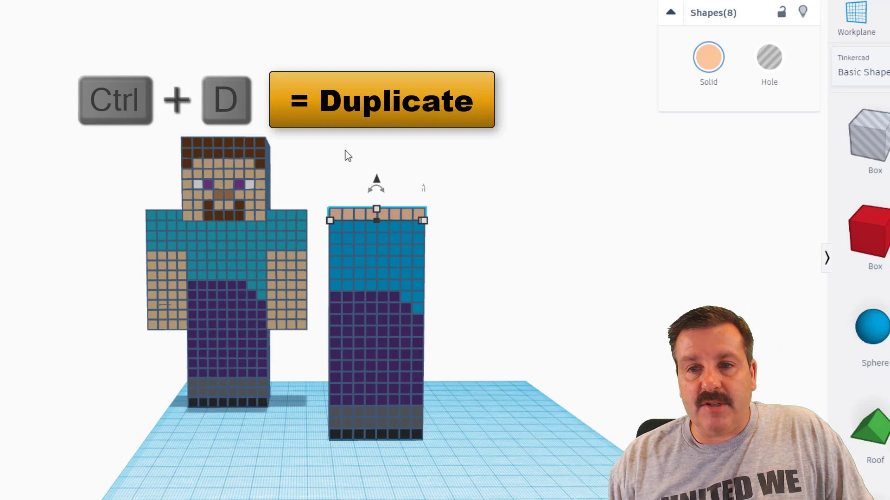
pyautogui.hotkey('ctrl', 'd')
pyautogui.hotkey('ctrl', 'Up')
pyautogui.hotkey('ctrl', 'd')
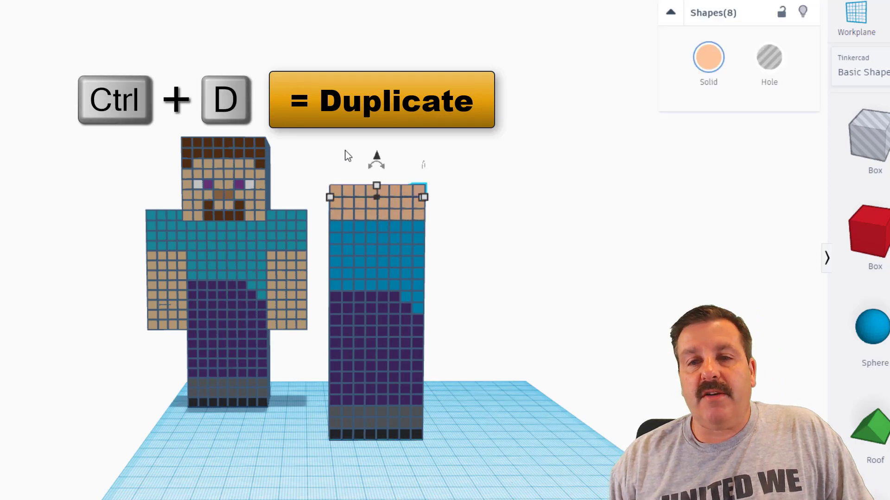
pyautogui.hotkey('ctrl', 'Up')
pyautogui.hotkey('ctrl', 'd')
pyautogui.hotkey('ctrl', 'Up')
# Step: Stack four more skin-coloured rows to reach head height
pyautogui.hotkey('ctrl', 'd')
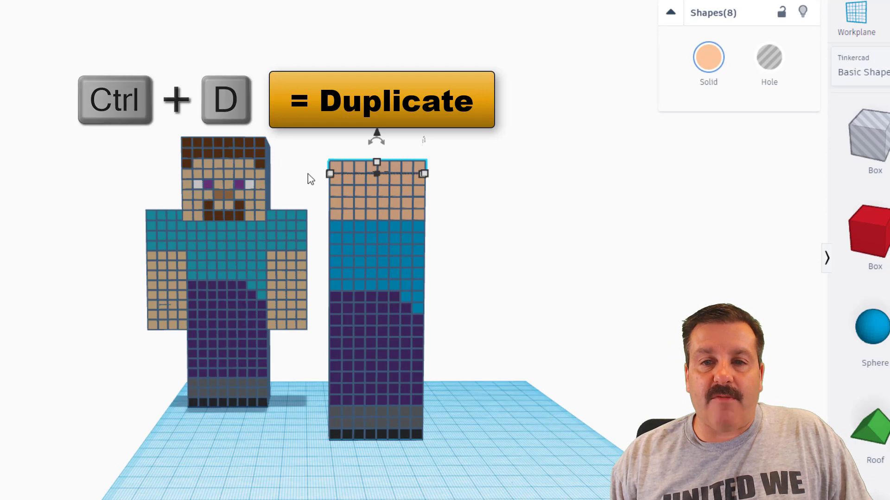
pyautogui.hotkey('ctrl', 'Up')
pyautogui.hotkey('ctrl', 'd')
pyautogui.hotkey('ctrl', 'Up')
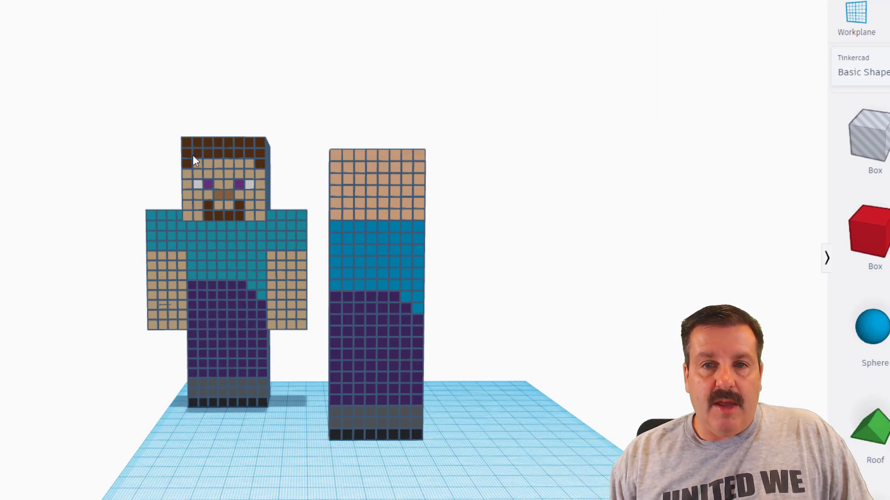
pyautogui.hotkey('ctrl', 'd')
pyautogui.hotkey('ctrl', 'Up')
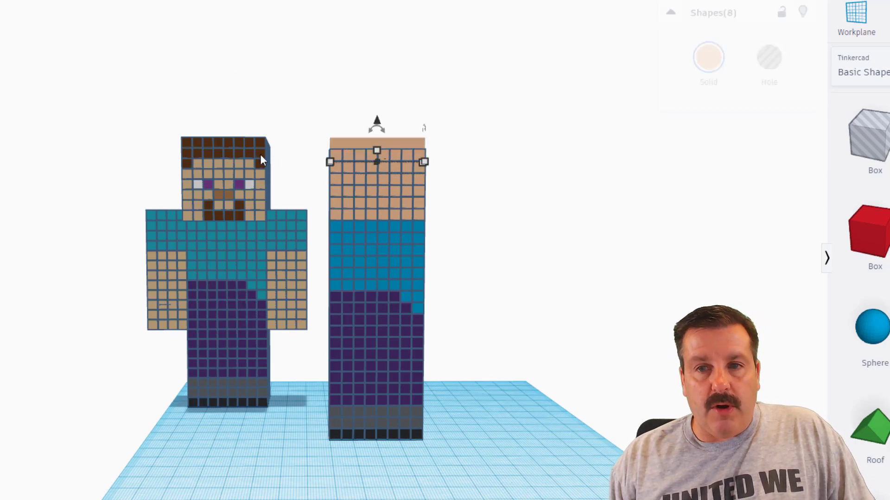
pyautogui.hotkey('ctrl', 'd')
pyautogui.hotkey('ctrl', 'Up')
# Step: Colour the whole 40 × 5 top row dark brown for the hair
pyautogui.click(294, 129)
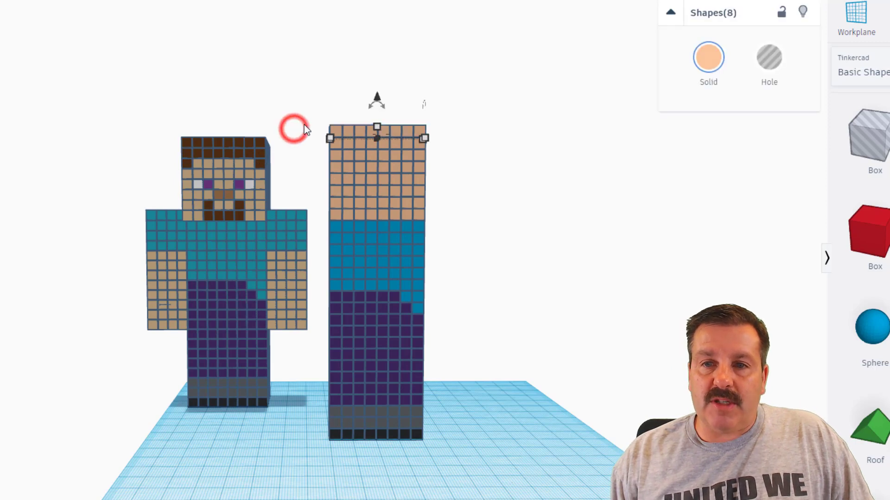
pyautogui.moveTo(304, 124); pyautogui.dragTo(412, 159)
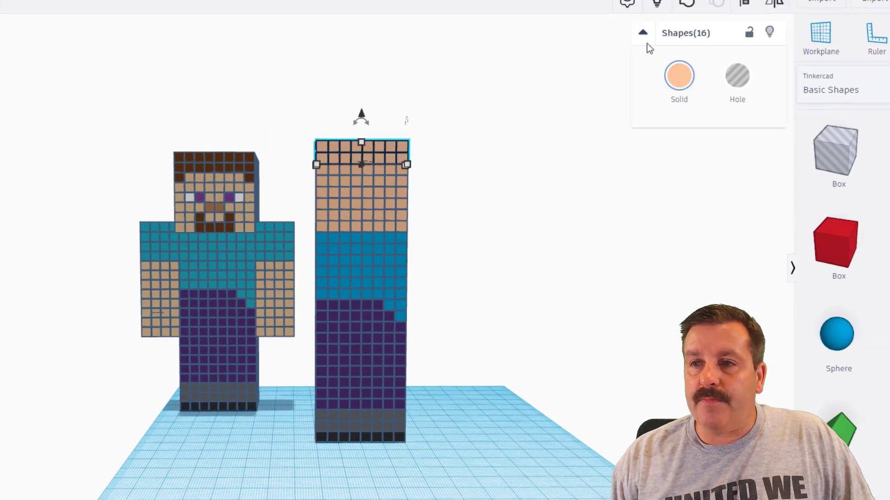
pyautogui.click(679, 79)
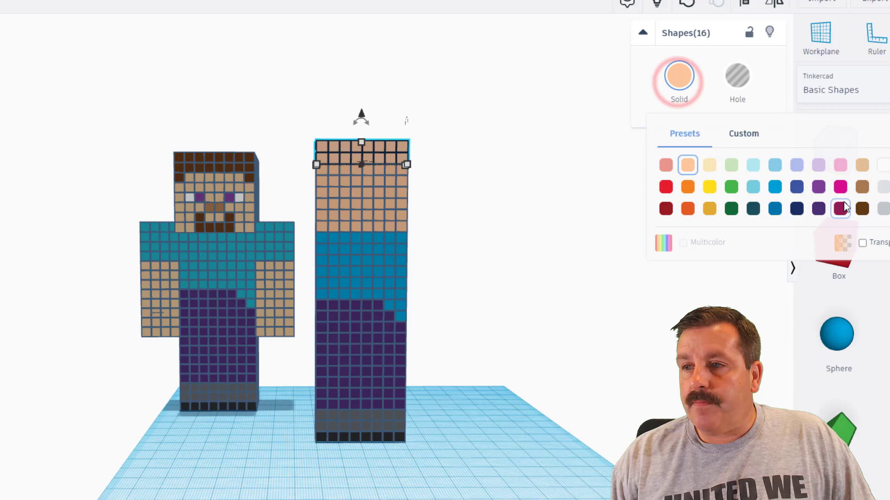
pyautogui.click(861, 208)
pyautogui.click(404, 166)
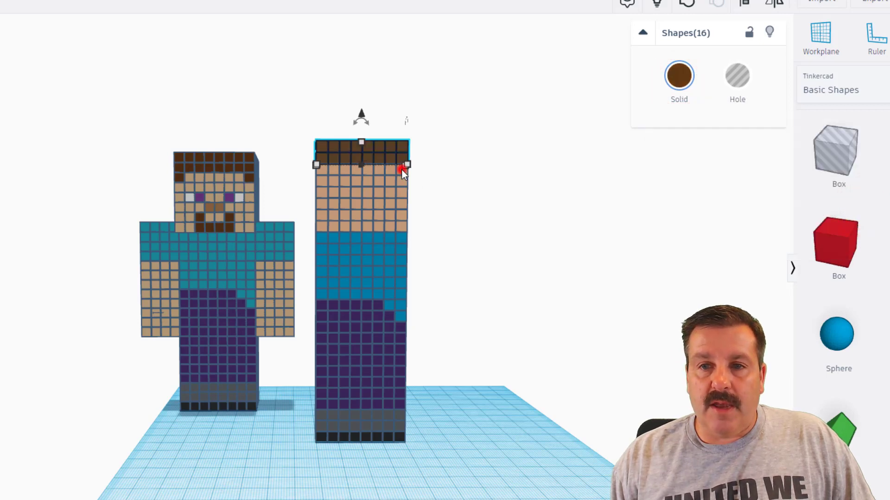
pyautogui.click(450, 179)
# Step: Colour the right and left end cubes of the row below dark brown
pyautogui.click(407, 169)
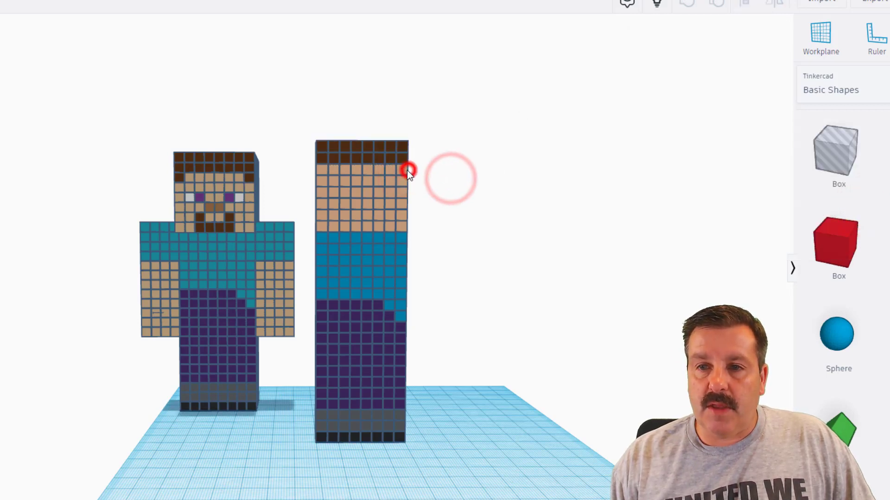
pyautogui.click(676, 77)
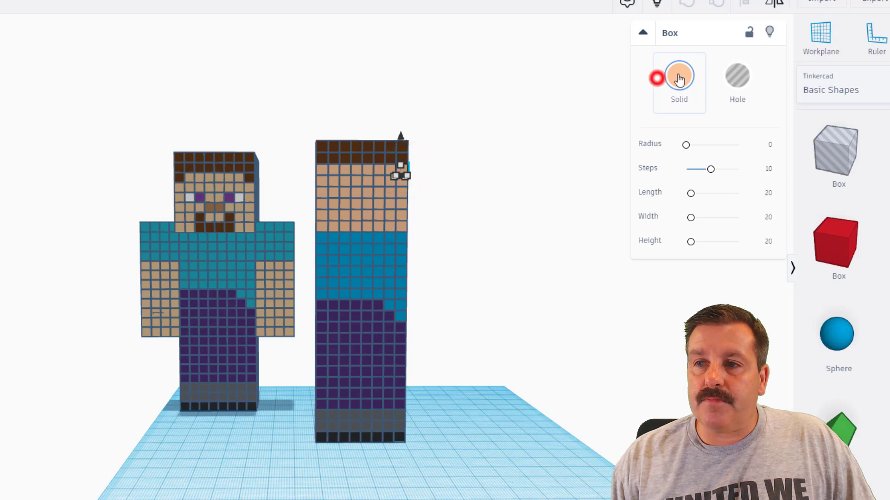
pyautogui.click(861, 210)
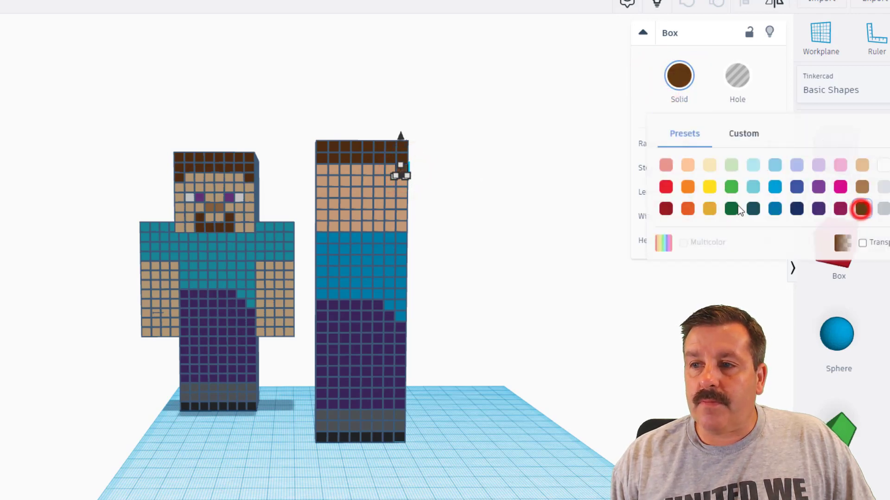
pyautogui.click(319, 169)
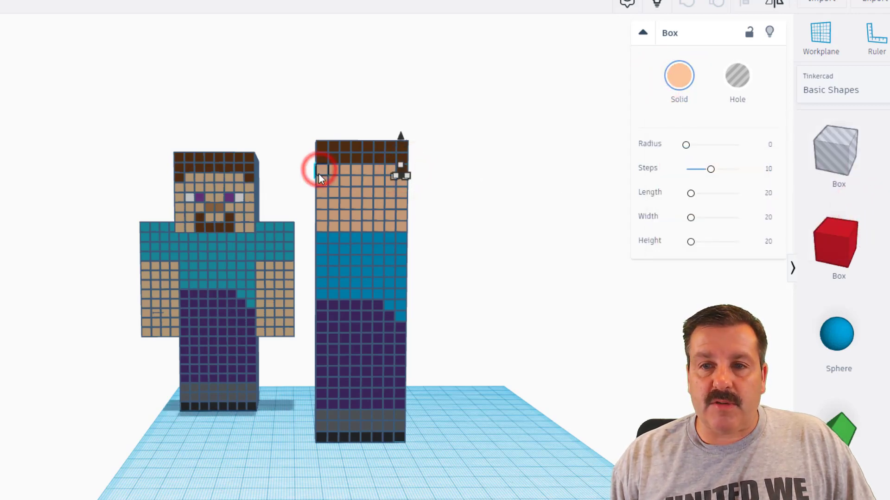
pyautogui.click(672, 78)
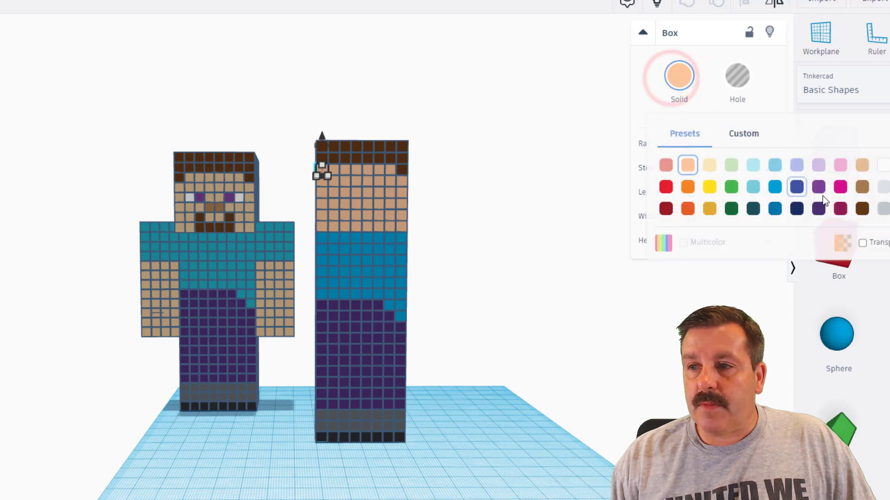
pyautogui.click(862, 210)
pyautogui.click(482, 280)
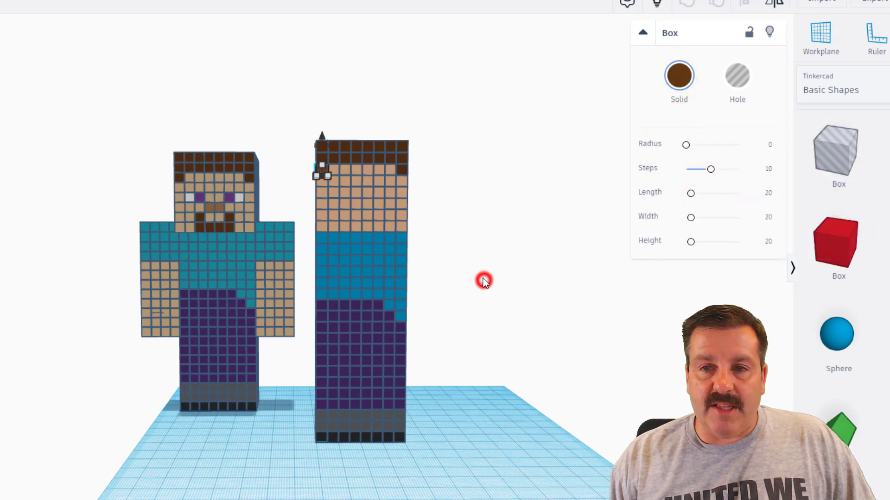
pyautogui.moveTo(490, 288); pyautogui.dragTo(333, 434, button='right')
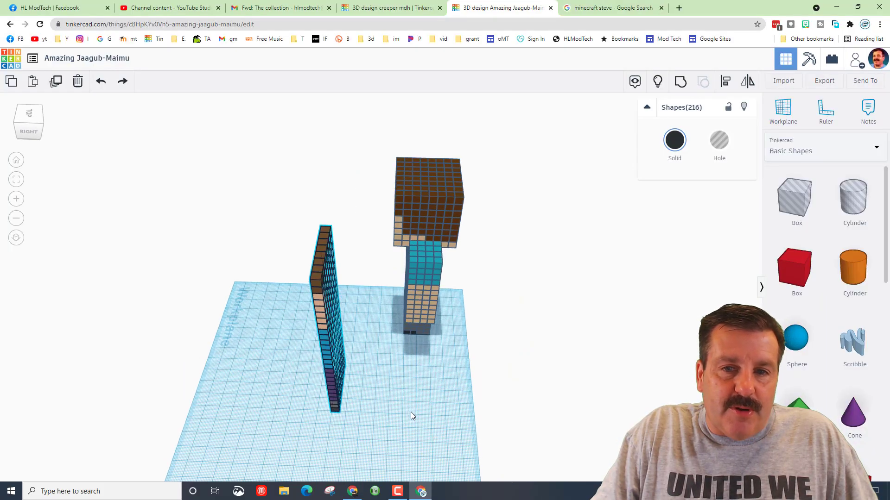
# Step: Select the 216-cube back panel, nudge it into line with the tower, and group it
pyautogui.moveTo(243, 199); pyautogui.dragTo(366, 407)
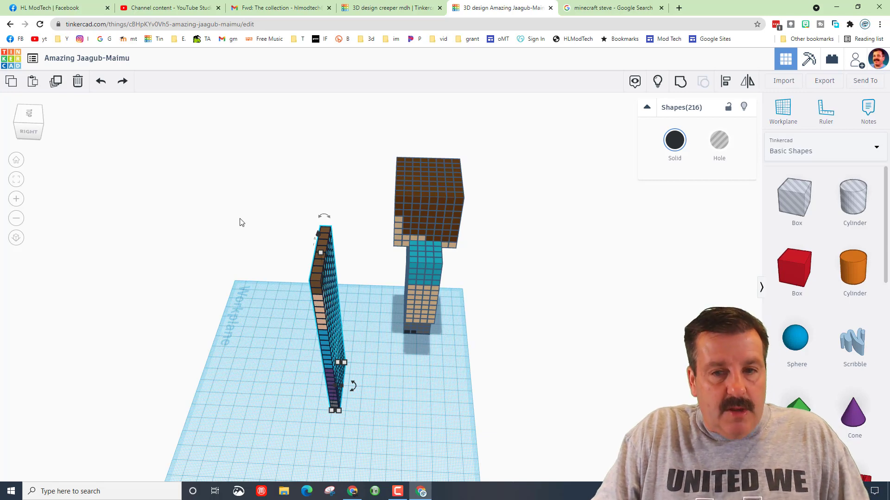
pyautogui.click(42, 122)
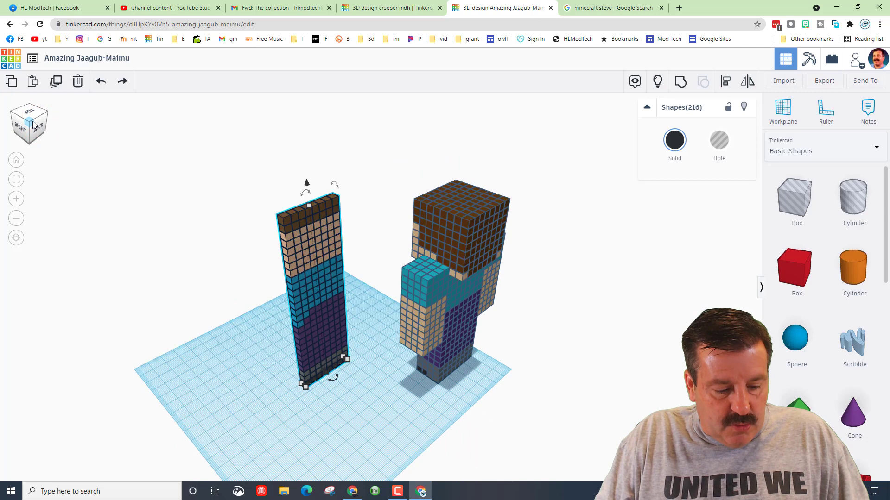
pyautogui.press('Delete')
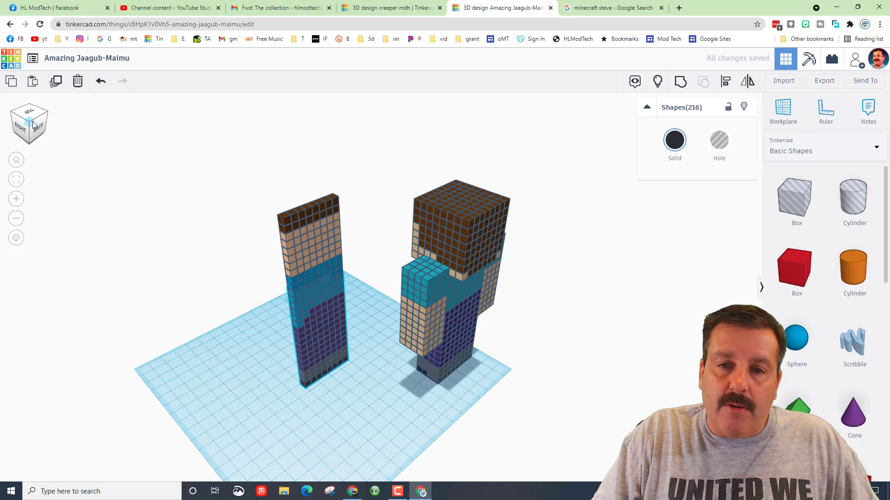
pyautogui.press('Right')
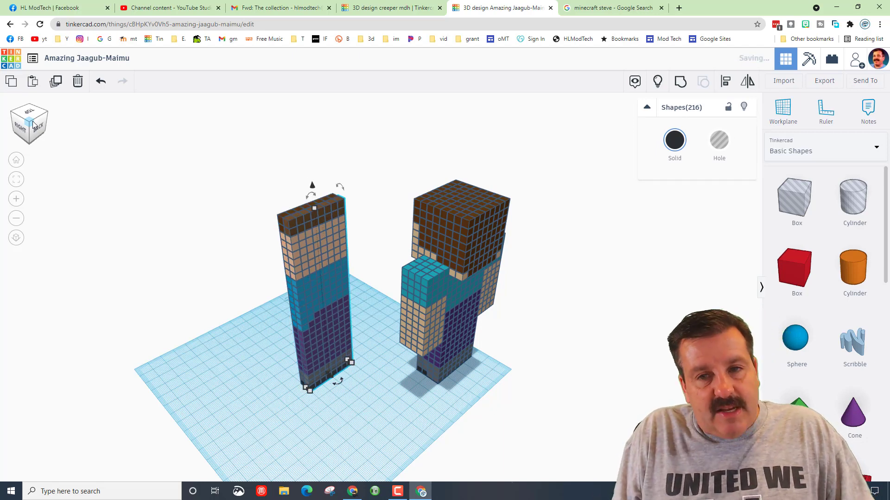
pyautogui.hotkey('ctrl', 'g')
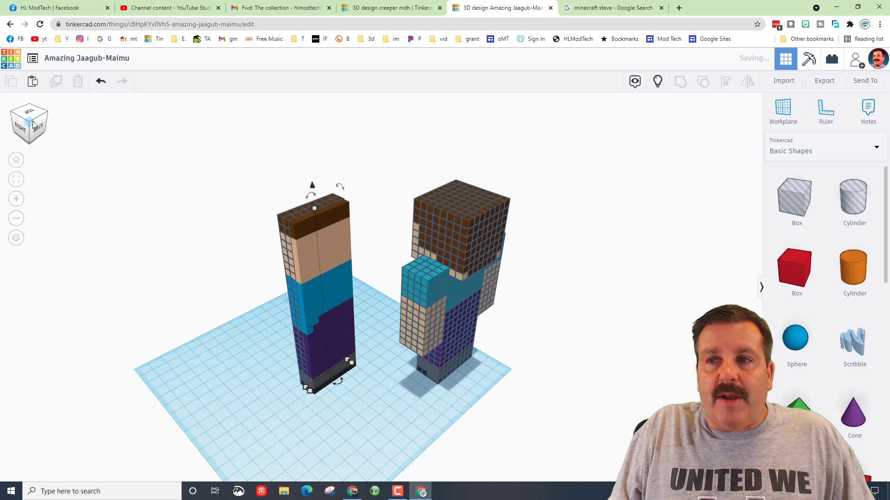
pyautogui.hotkey('ctrl', 'z')
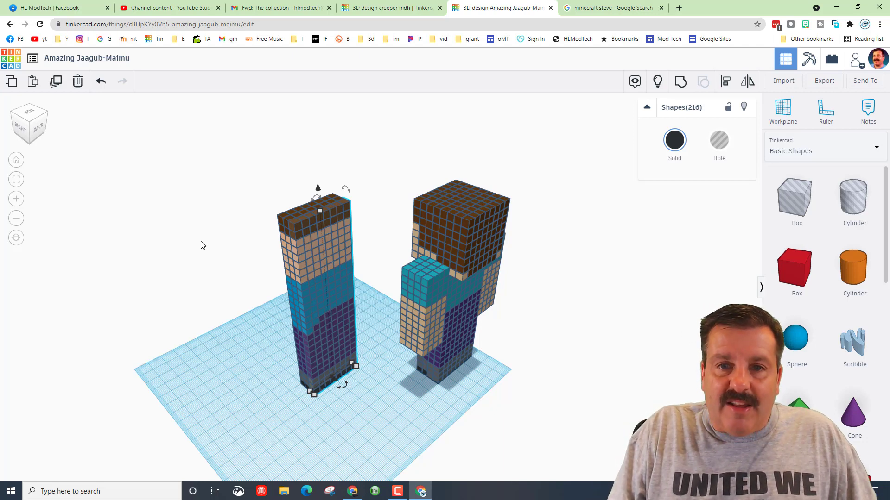
pyautogui.press('Down')
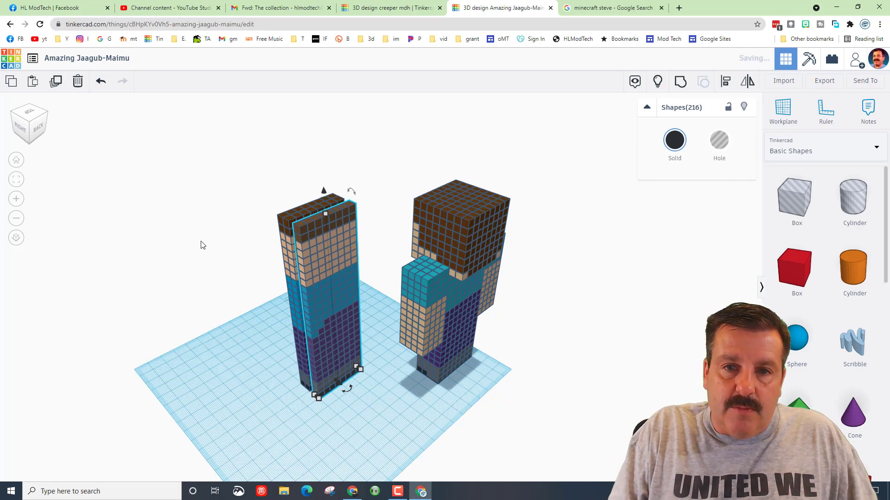
pyautogui.press('Up')
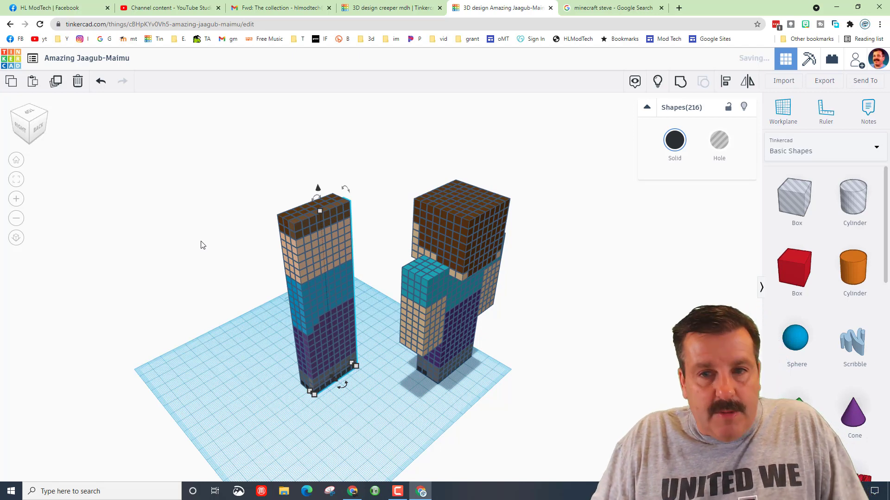
pyautogui.press('Delete')
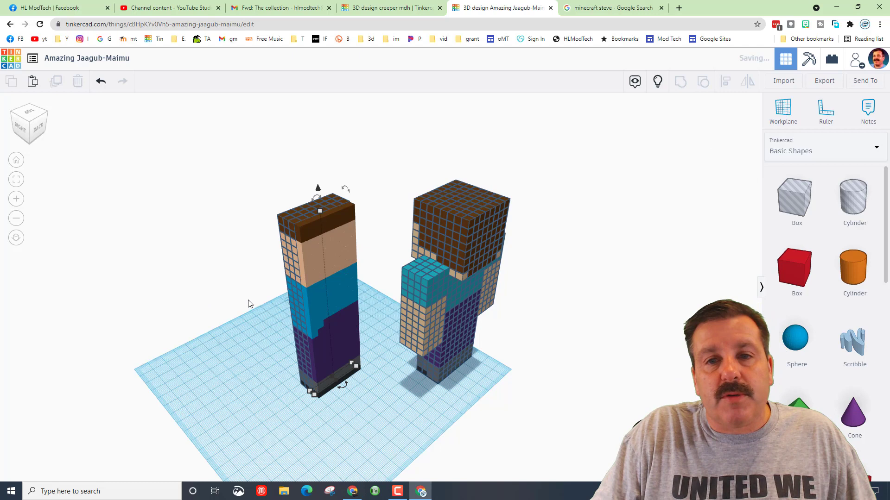
# Step: Shift the left figure's head one step left, then duplicate it three steps to the right
pyautogui.moveTo(291, 163); pyautogui.dragTo(370, 262)
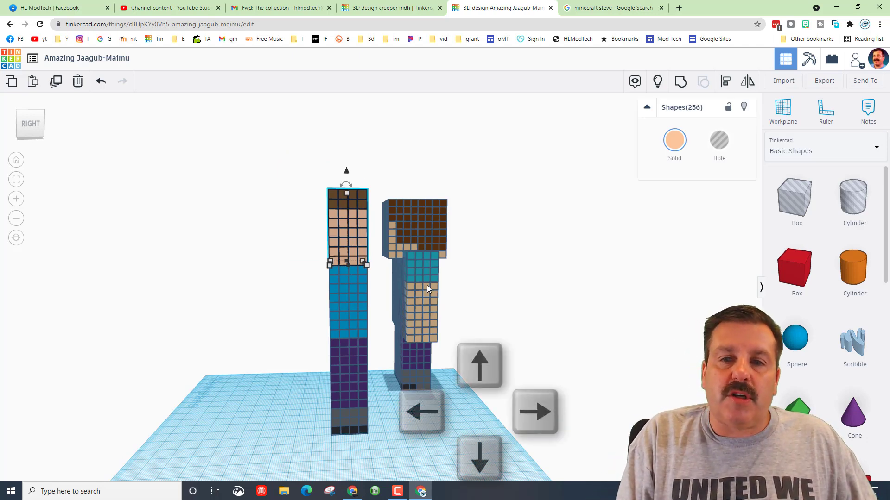
pyautogui.press('Left')
pyautogui.press('Left')
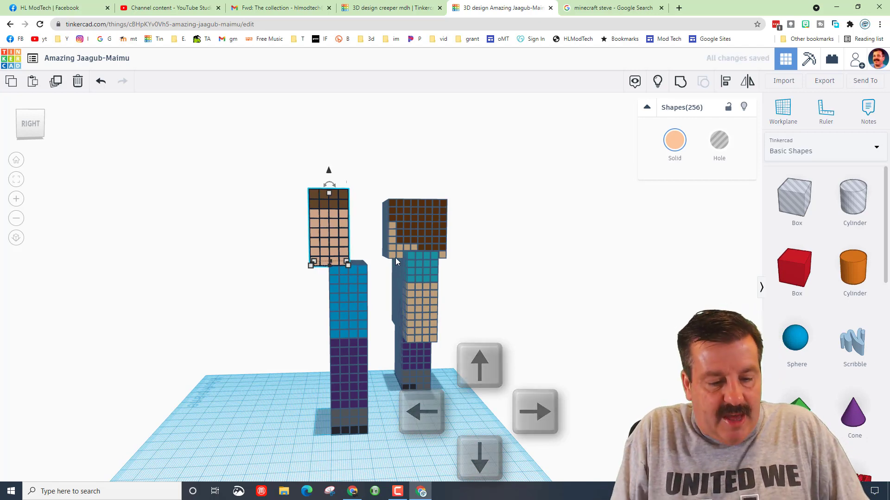
pyautogui.hotkey('ctrl', 'd')
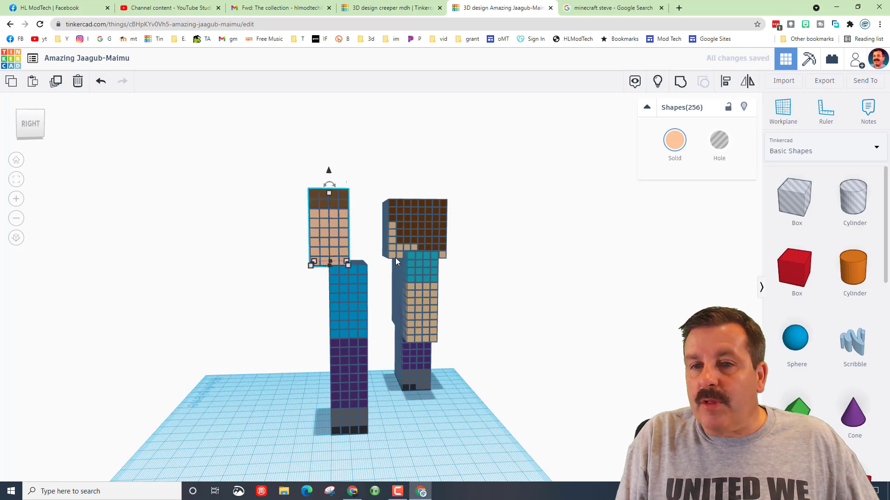
pyautogui.press('Right')
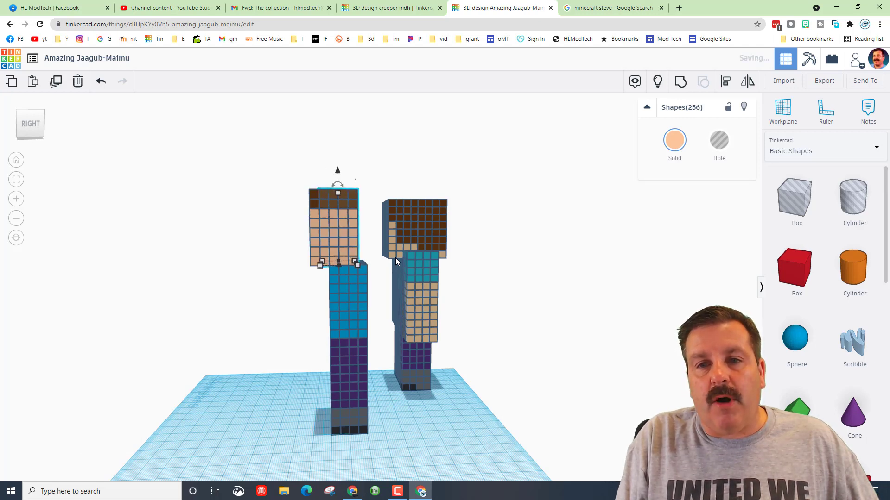
pyautogui.press('Right')
pyautogui.press('Right')
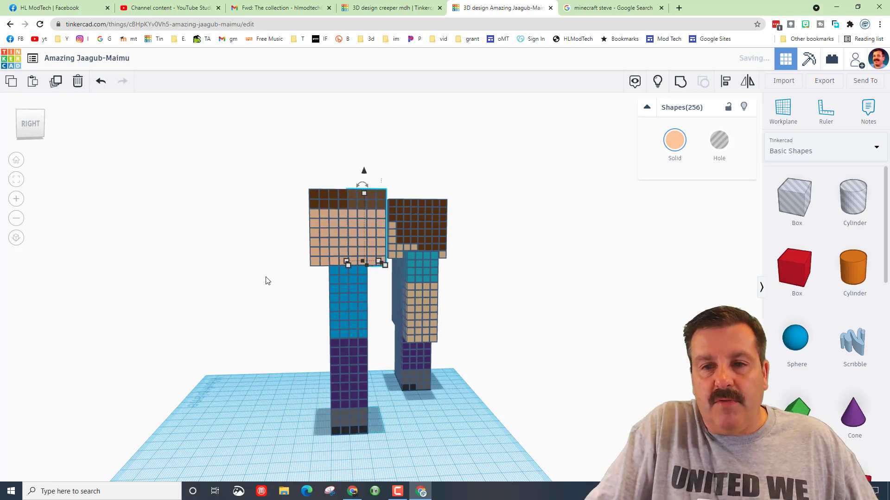
# Step: Orbit to a front-right view and select the small black box at the foot
pyautogui.moveTo(213, 287); pyautogui.dragTo(462, 387, button='right')
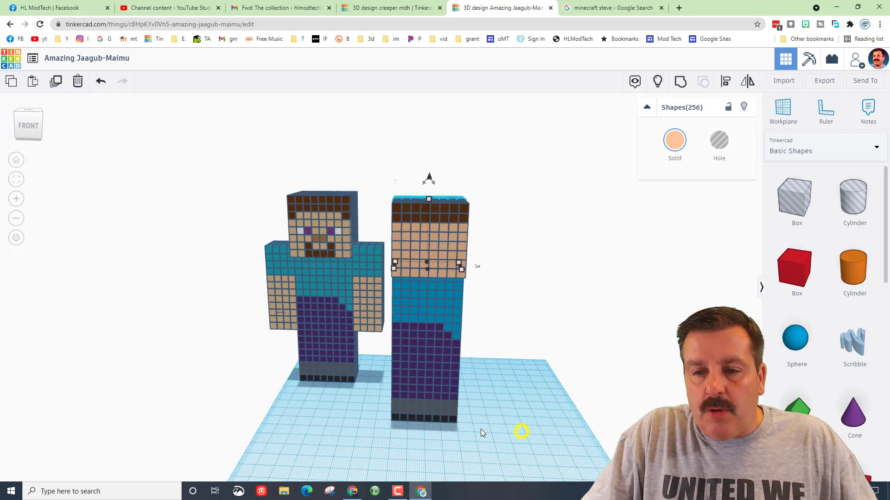
pyautogui.moveTo(480, 429); pyautogui.dragTo(423, 436, button='right')
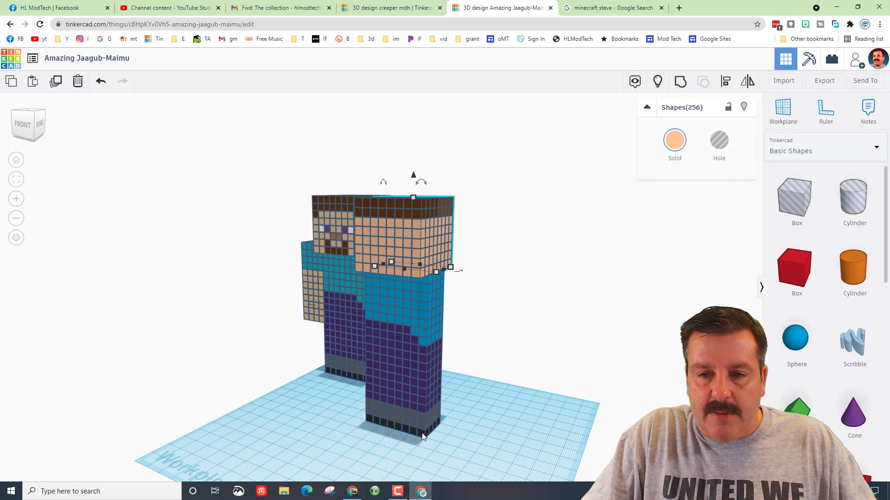
pyautogui.click(421, 434)
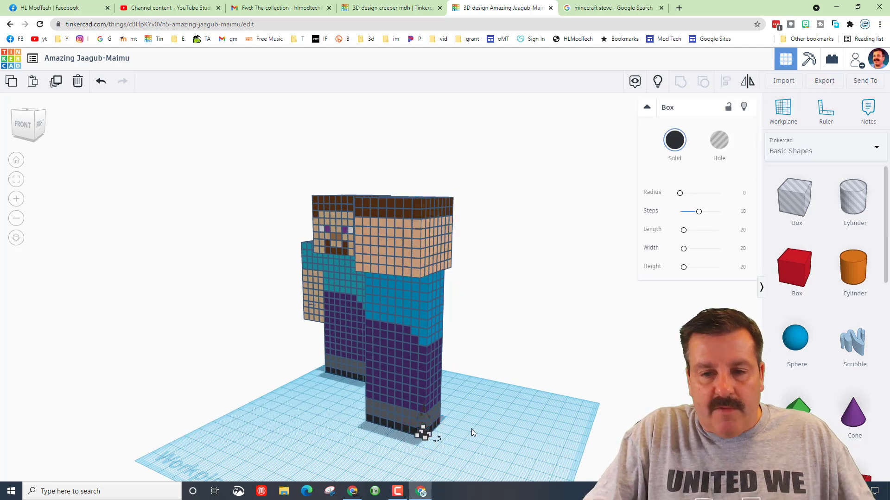
# Step: Colour the small box peach and copy it one step to the right
pyautogui.press('Right')
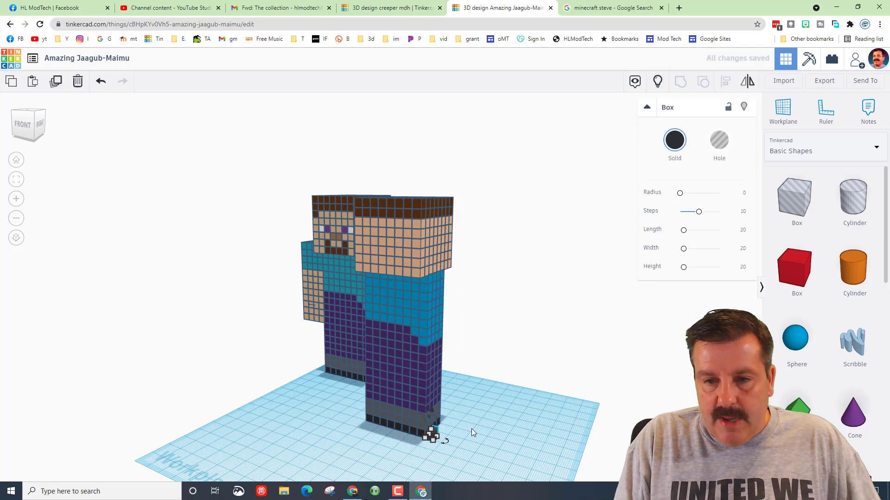
pyautogui.click(674, 142)
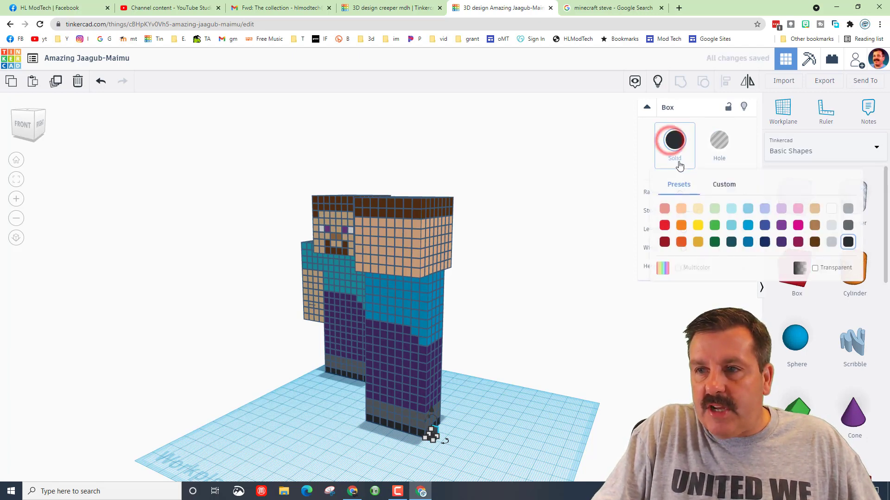
pyautogui.click(680, 208)
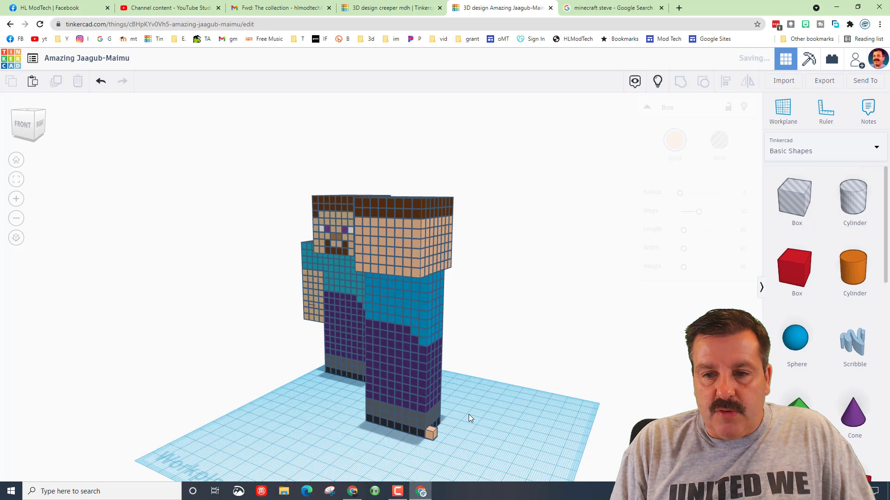
pyautogui.press('Right')
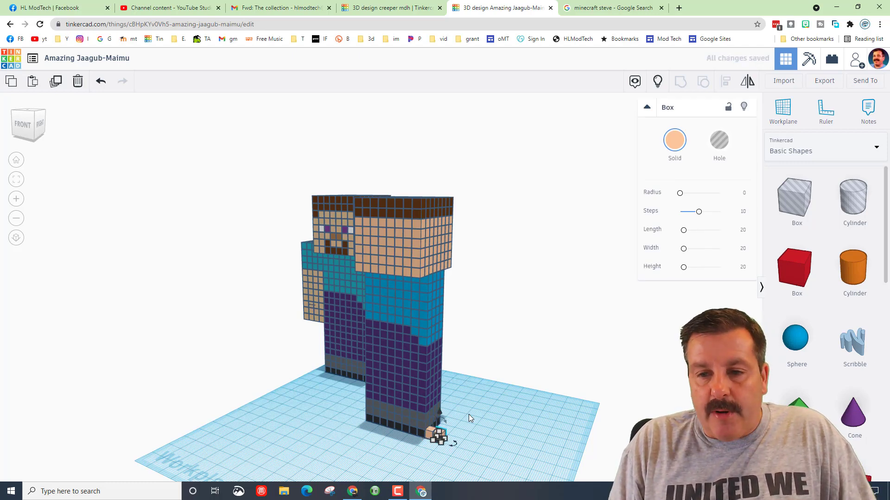
pyautogui.hotkey('ctrl', 'd')
pyautogui.press('Right')
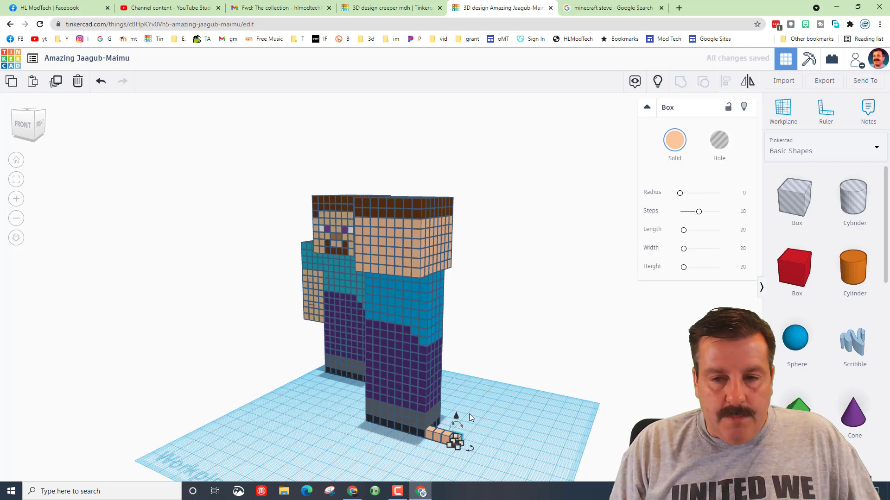
# Step: Select the row of peach boxes and duplicate it one step over into a second row
pyautogui.click(471, 432)
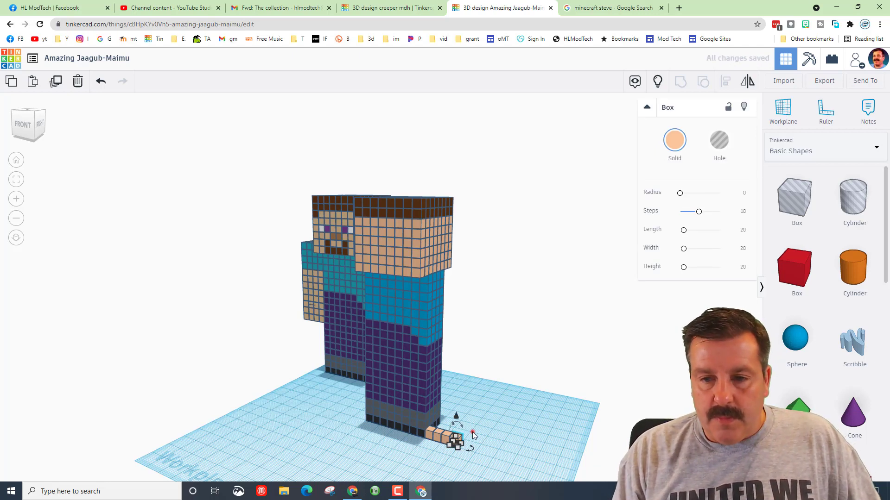
pyautogui.keyDown('shift'); pyautogui.click(427, 435); pyautogui.keyUp('shift')
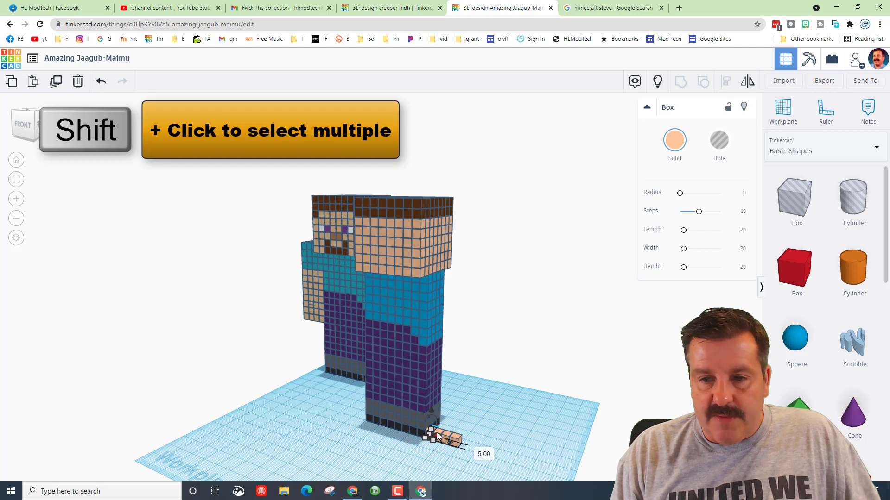
pyautogui.keyDown('shift'); pyautogui.click(448, 437); pyautogui.keyUp('shift')
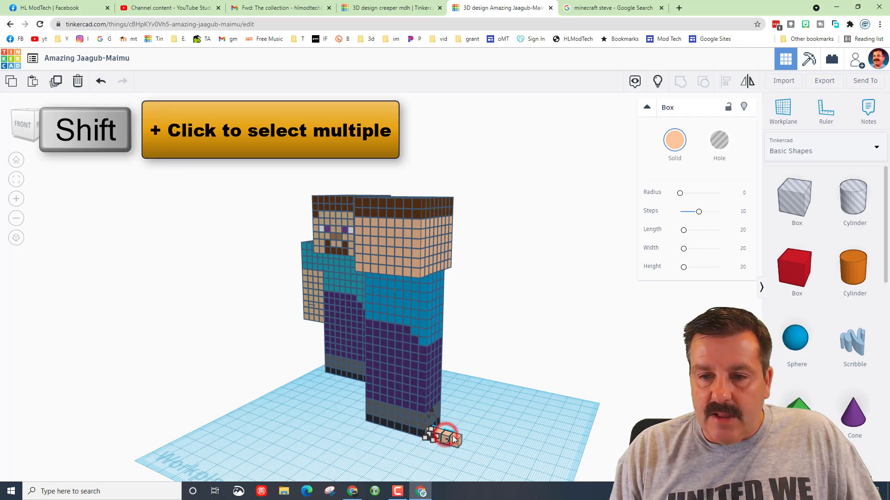
pyautogui.keyDown('shift'); pyautogui.click(453, 439); pyautogui.keyUp('shift')
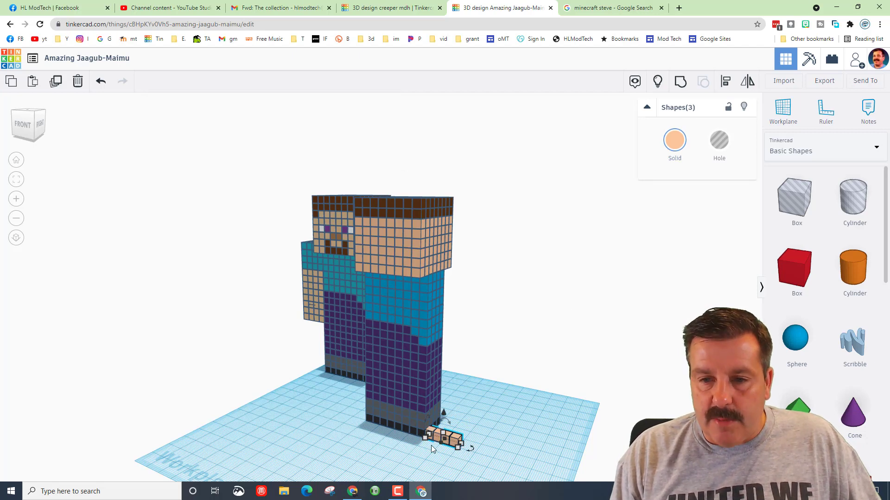
pyautogui.click(435, 440)
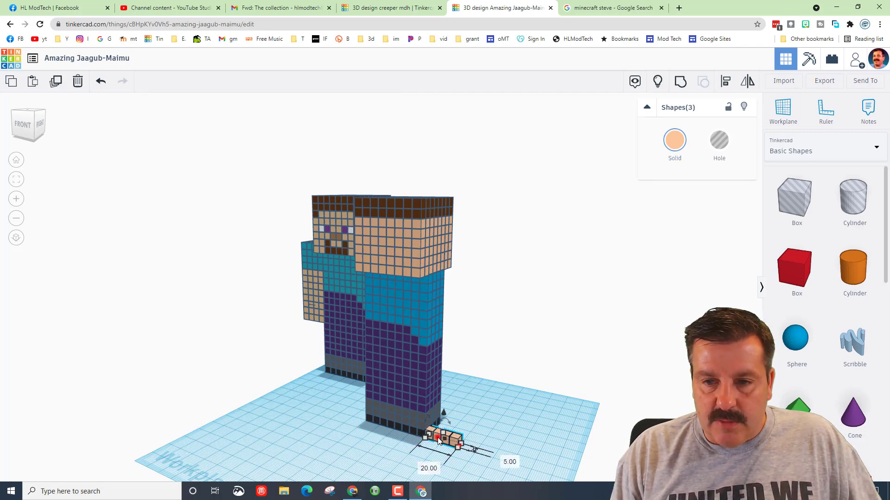
pyautogui.keyDown('shift'); pyautogui.click(437, 437); pyautogui.keyUp('shift')
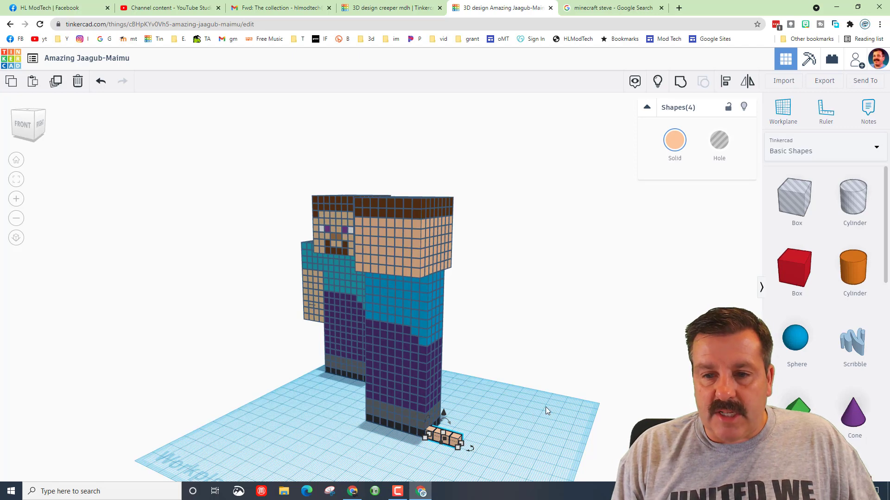
pyautogui.hotkey('ctrl', 'd')
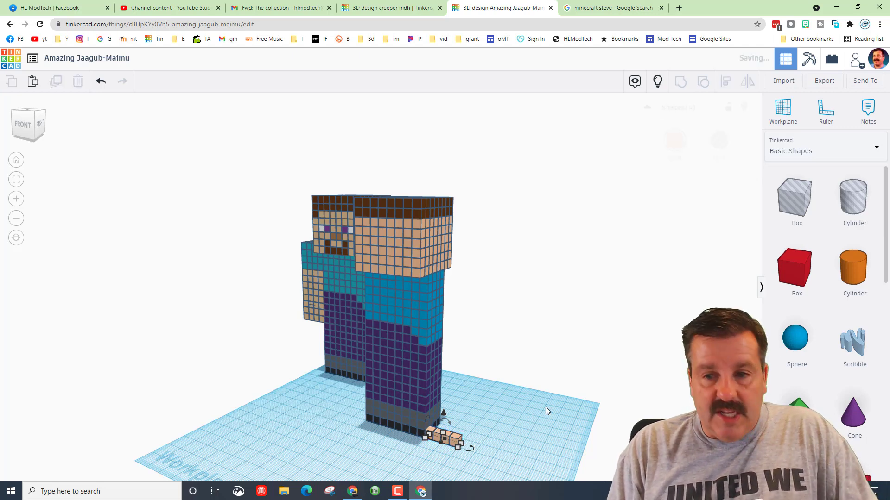
pyautogui.press('Up')
pyautogui.press('Up')
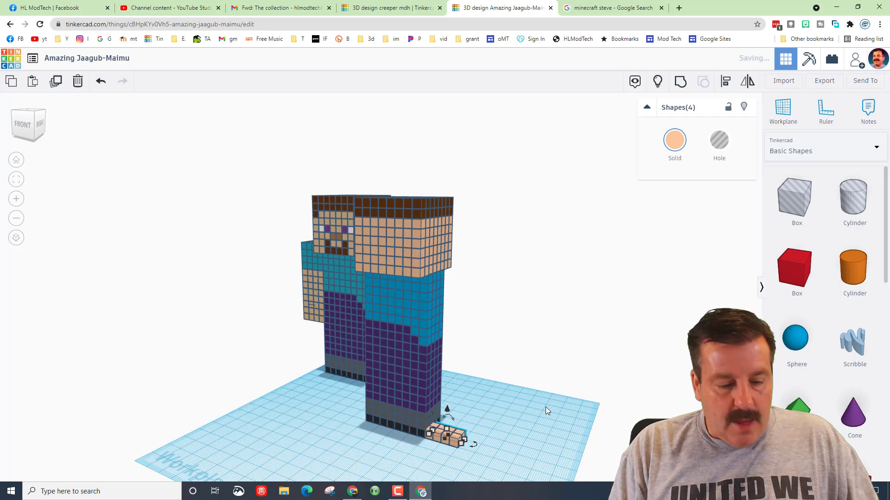
pyautogui.press('Delete')
pyautogui.hotkey('ctrl', 'z')
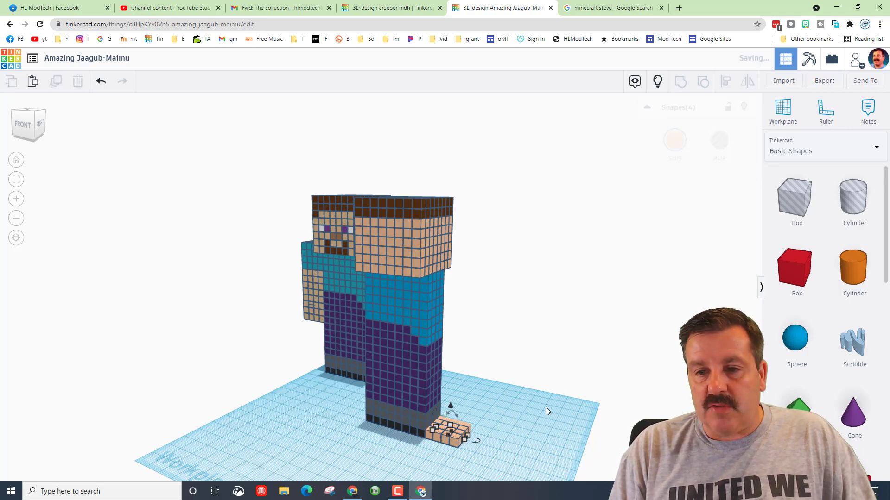
# Step: Marquee-select all the peach cubes beside the foot and group them
pyautogui.click(496, 457)
pyautogui.moveTo(496, 457); pyautogui.dragTo(507, 404, button='right')
pyautogui.moveTo(507, 404); pyautogui.dragTo(460, 428)
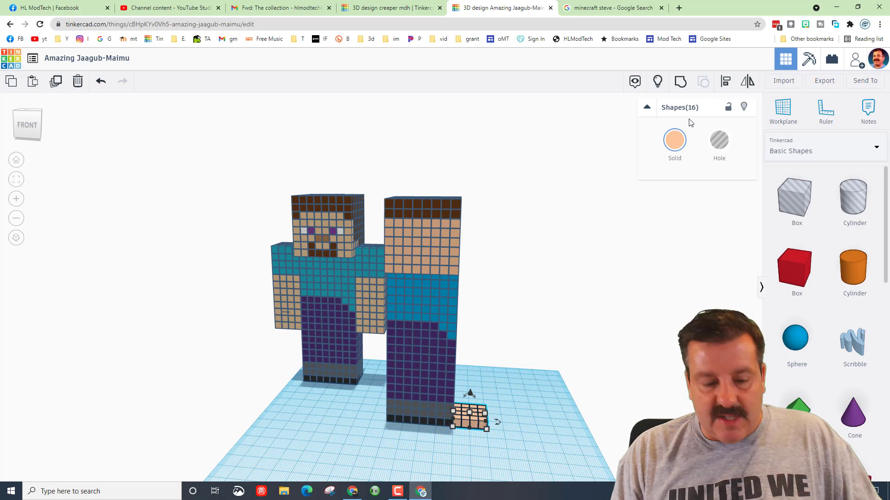
pyautogui.hotkey('ctrl', 'g')
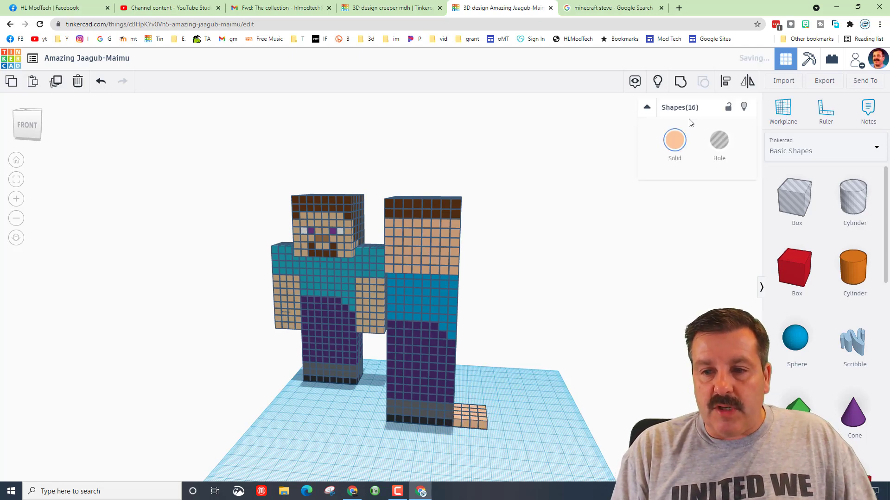
# Step: Slide the peach block slightly left and up beside the leg and reselect it
pyautogui.click(576, 436)
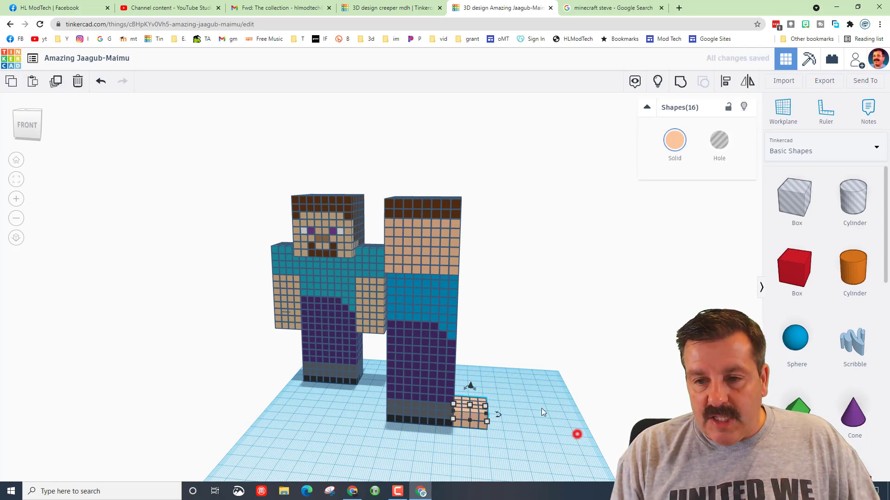
pyautogui.click(470, 406)
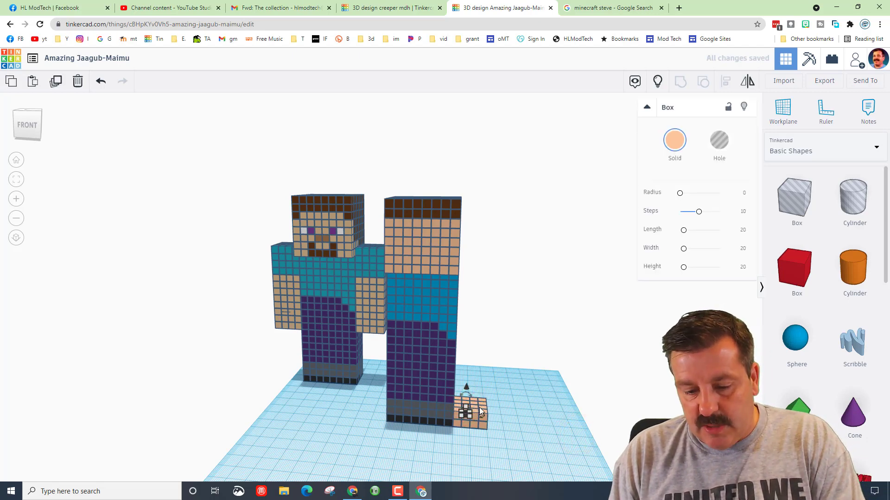
pyautogui.moveTo(479, 407); pyautogui.dragTo(473, 404)
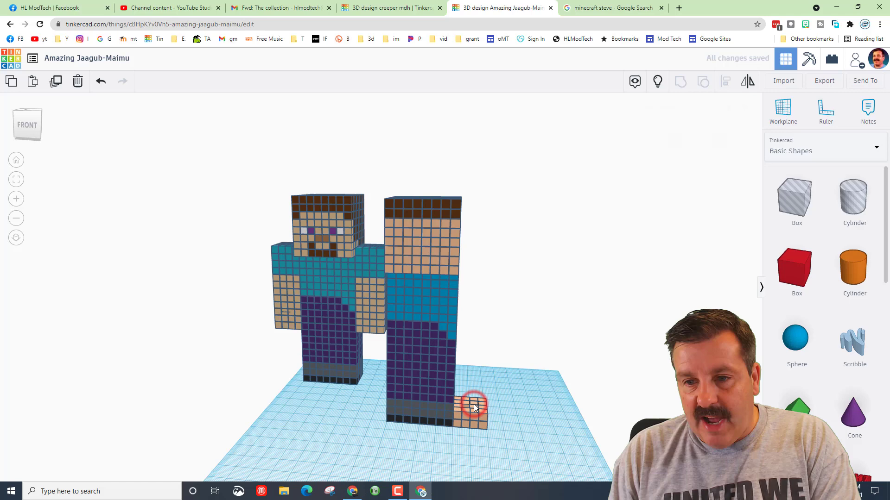
pyautogui.moveTo(473, 407); pyautogui.dragTo(465, 403)
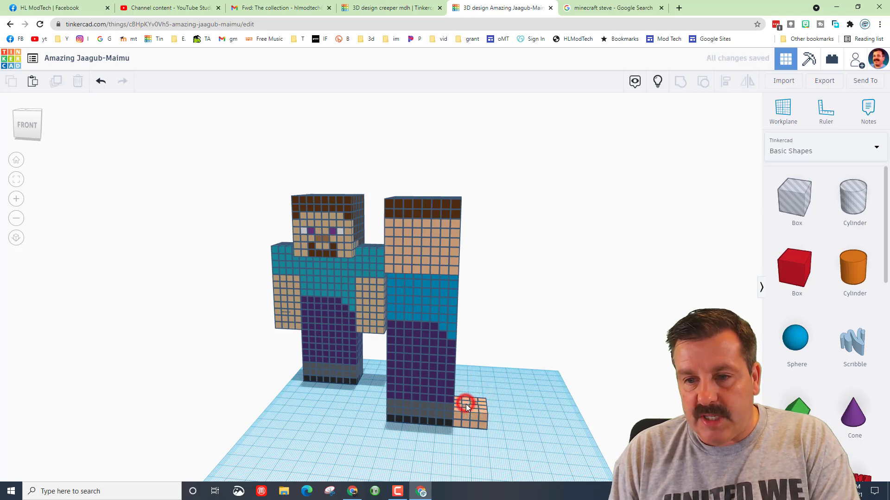
pyautogui.moveTo(466, 404); pyautogui.dragTo(507, 385, button='right')
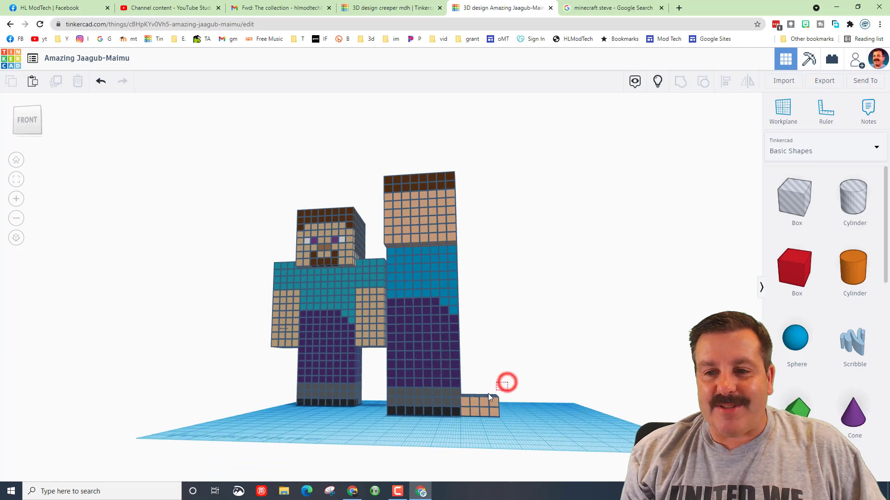
pyautogui.moveTo(488, 395); pyautogui.dragTo(465, 398)
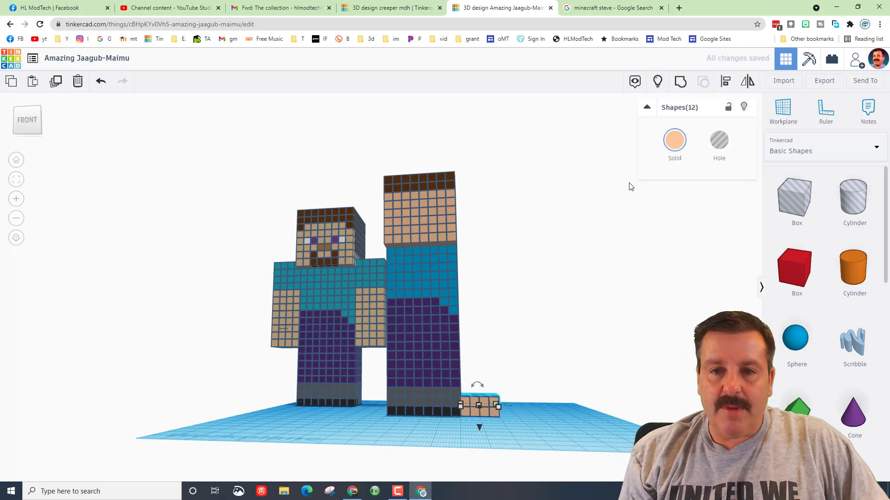
# Step: Raise the skin-coloured block step by step into a tall arm column, then select its top 48 cubes
pyautogui.hotkey('ctrl', 'Up')
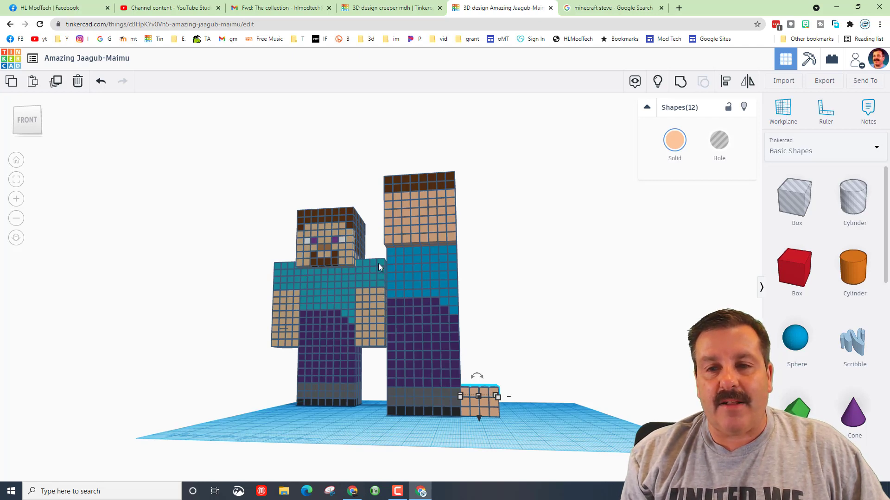
pyautogui.hotkey('ctrl', 'Up')
pyautogui.click(503, 305)
pyautogui.hotkey('ctrl', 'Up')
pyautogui.hotkey('ctrl', 'Up')
pyautogui.hotkey('ctrl', 'Up')
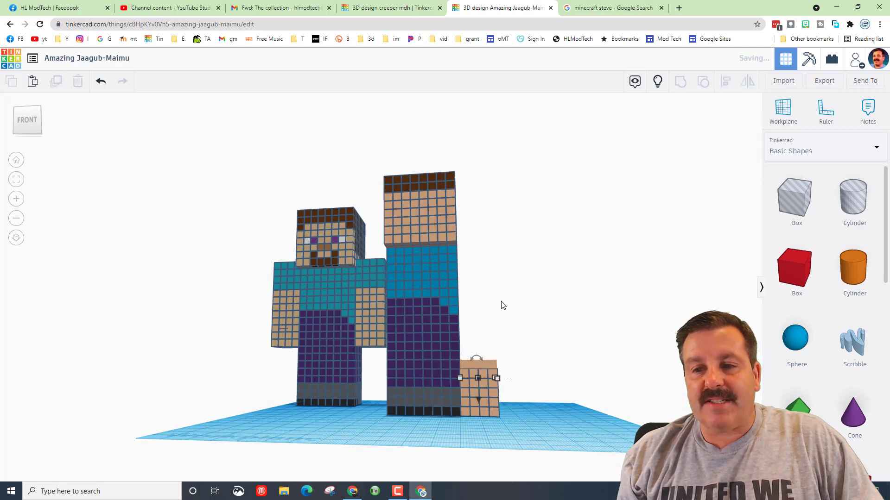
pyautogui.hotkey('ctrl', 'Up')
pyautogui.hotkey('ctrl', 'Up')
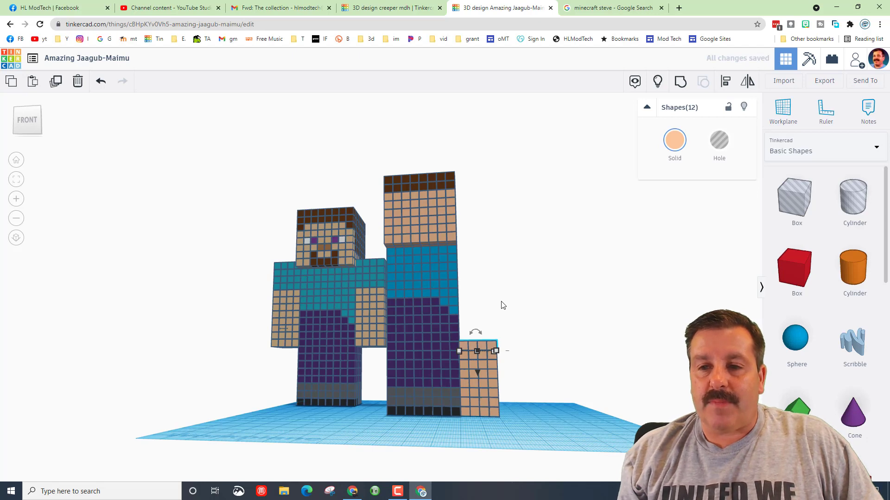
pyautogui.hotkey('ctrl', 'Up')
pyautogui.hotkey('ctrl', 'Up')
pyautogui.hotkey('ctrl', 'Up')
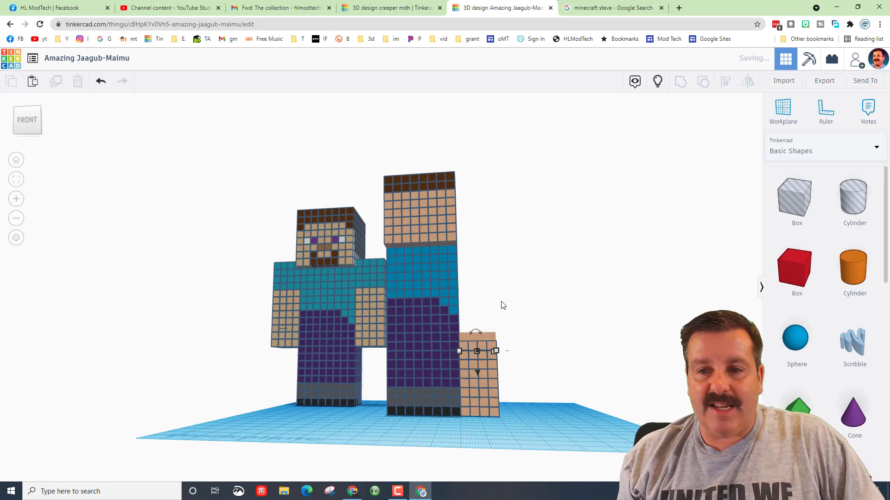
pyautogui.hotkey('ctrl', 'Up')
pyautogui.hotkey('ctrl', 'Up')
pyautogui.hotkey('ctrl', 'Up')
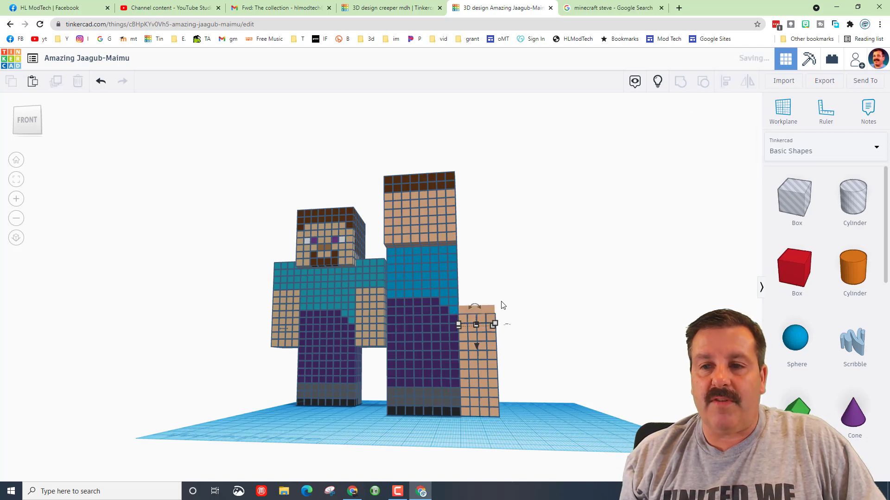
pyautogui.hotkey('ctrl', 'Up')
pyautogui.hotkey('ctrl', 'Up')
pyautogui.moveTo(490, 331); pyautogui.dragTo(465, 300)
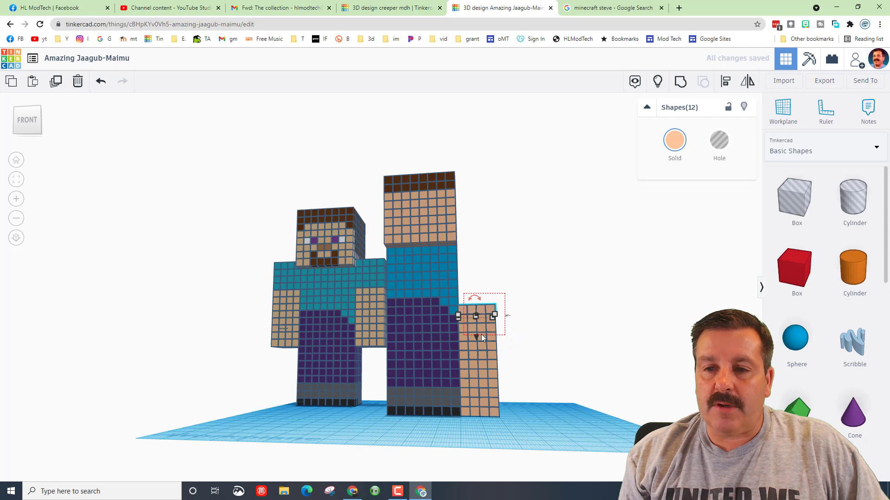
pyautogui.moveTo(481, 334); pyautogui.dragTo(488, 335)
# Step: Colour the arm's top 48 cubes blue, then lift the whole arm two steps off the workplane
pyautogui.click(674, 140)
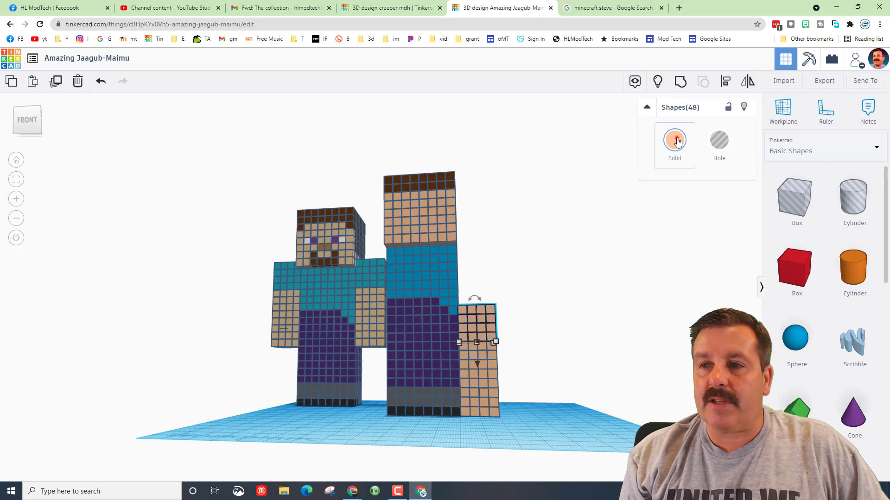
pyautogui.click(747, 240)
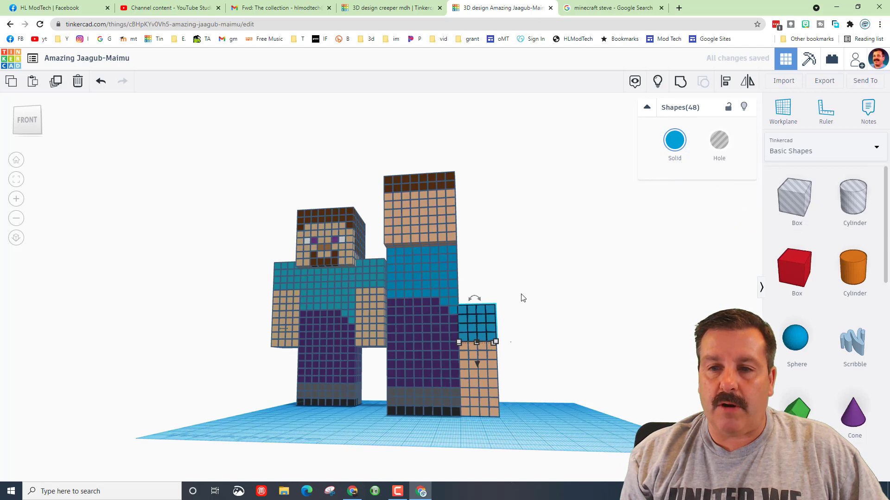
pyautogui.moveTo(521, 295); pyautogui.dragTo(465, 422)
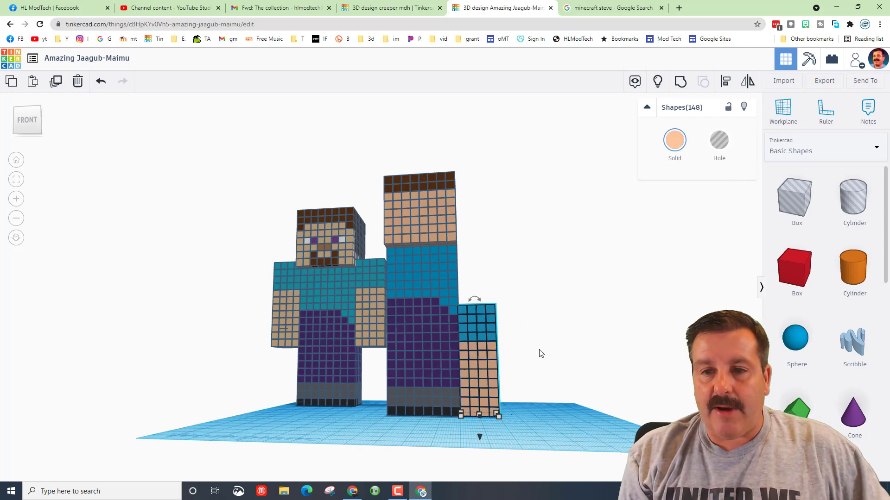
pyautogui.hotkey('ctrl', 'Up')
pyautogui.hotkey('ctrl', 'Up')
pyautogui.hotkey('ctrl', 'Up')
pyautogui.hotkey('ctrl', 'Up')
pyautogui.hotkey('ctrl', 'Up')
pyautogui.hotkey('ctrl', 'Up')
pyautogui.hotkey('ctrl', 'Up')
pyautogui.hotkey('ctrl', 'Up')
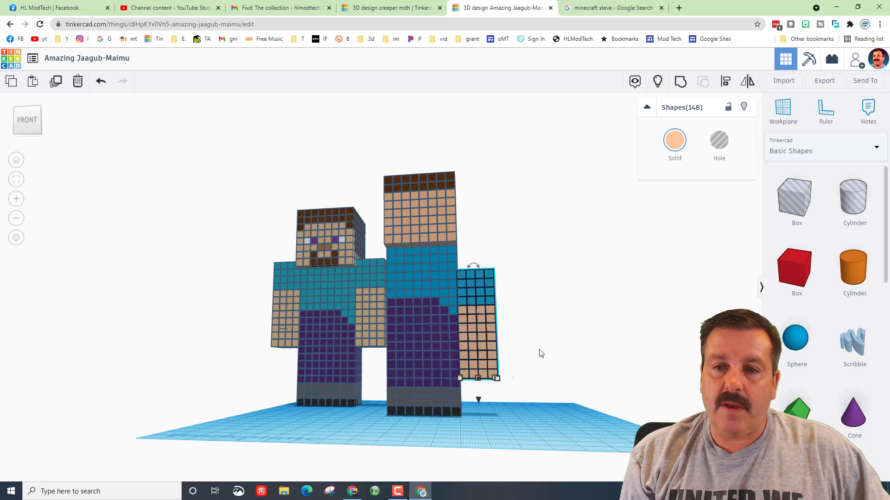
pyautogui.hotkey('ctrl', 'Up')
pyautogui.hotkey('ctrl', 'Up')
pyautogui.hotkey('ctrl', 'Up')
pyautogui.hotkey('ctrl', 'Up')
pyautogui.hotkey('ctrl', 'Up')
pyautogui.hotkey('ctrl', 'Up')
pyautogui.hotkey('ctrl', 'Up')
pyautogui.hotkey('ctrl', 'Up')
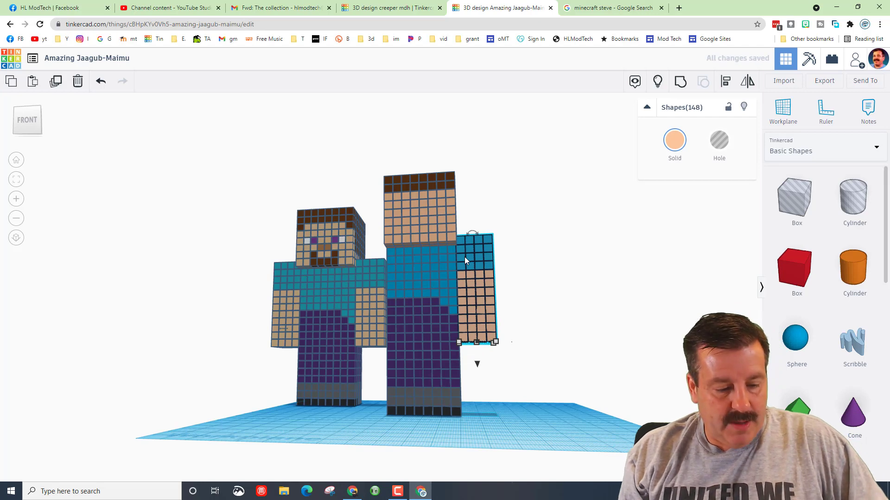
# Step: Move the arm copy three steps left to the torso's other side
pyautogui.press('Left')
pyautogui.press('Left')
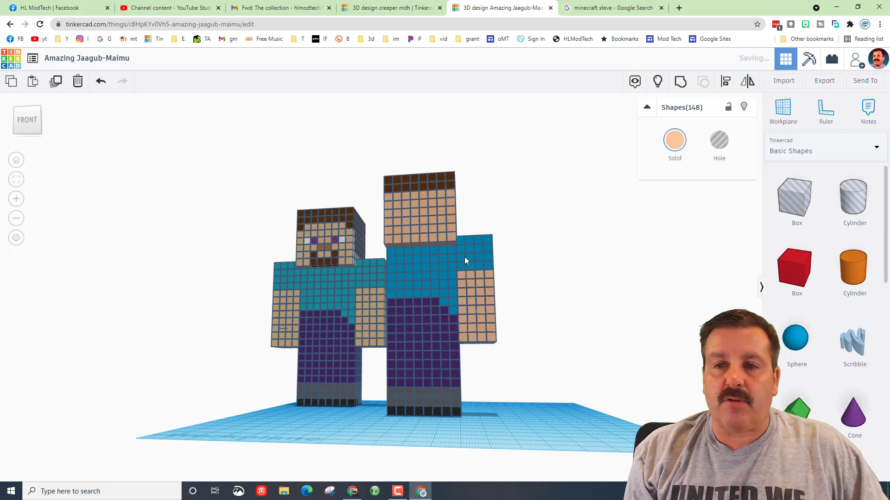
pyautogui.press('Left')
pyautogui.press('Left')
pyautogui.press('Left')
pyautogui.press('Left')
pyautogui.press('Left')
pyautogui.press('Left')
pyautogui.press('Left')
pyautogui.press('Left')
pyautogui.press('Left')
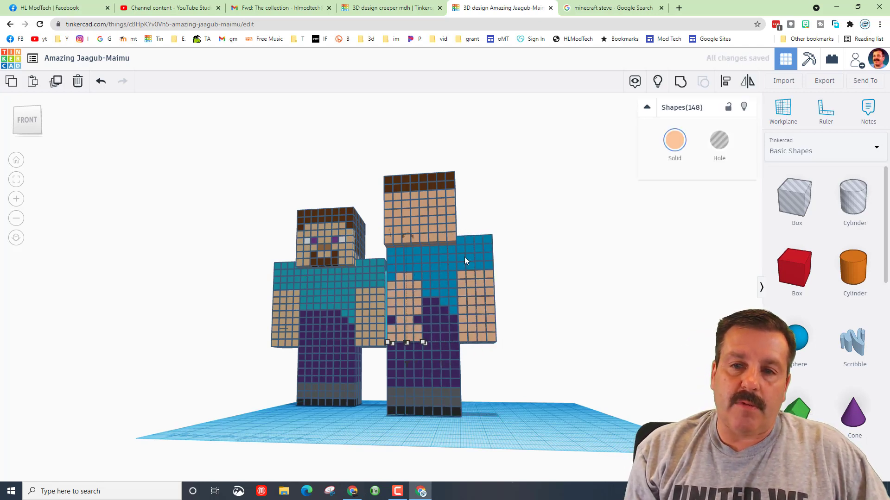
pyautogui.press('Left')
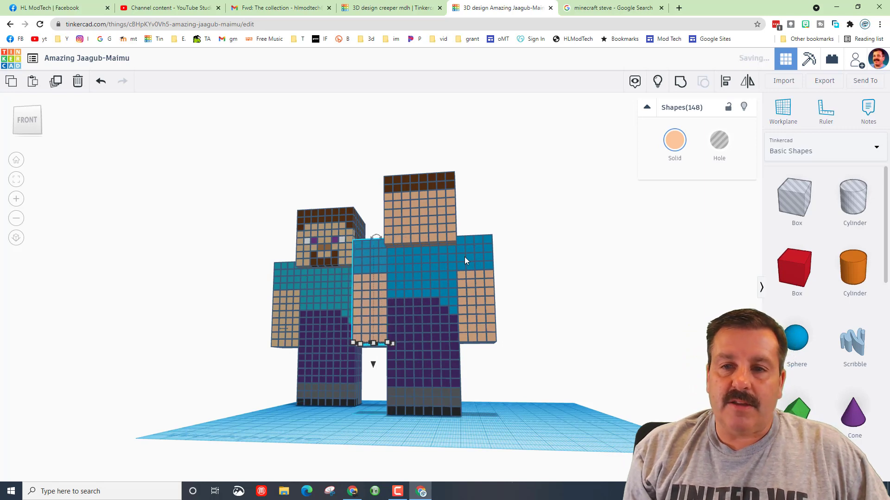
pyautogui.moveTo(352, 415); pyautogui.dragTo(374, 477, button='right')
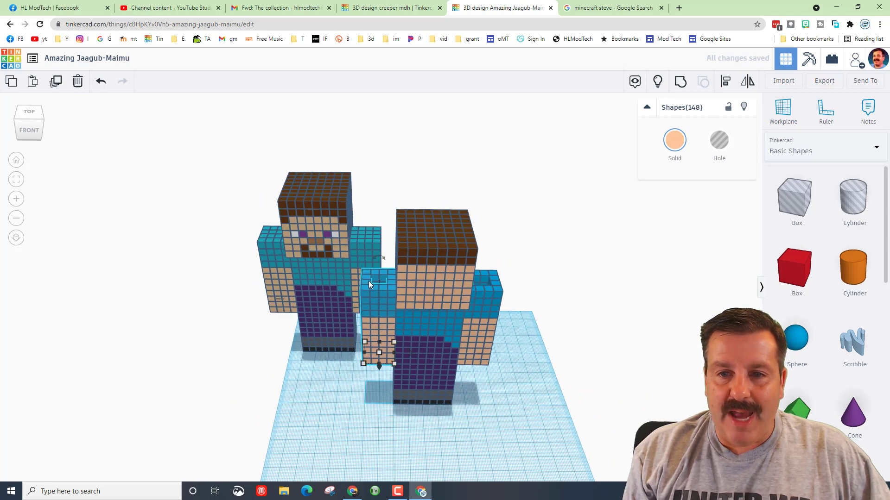
# Step: Zoom in on the single cube atop the arm and nudge it into the shoulder gap
pyautogui.click(363, 281)
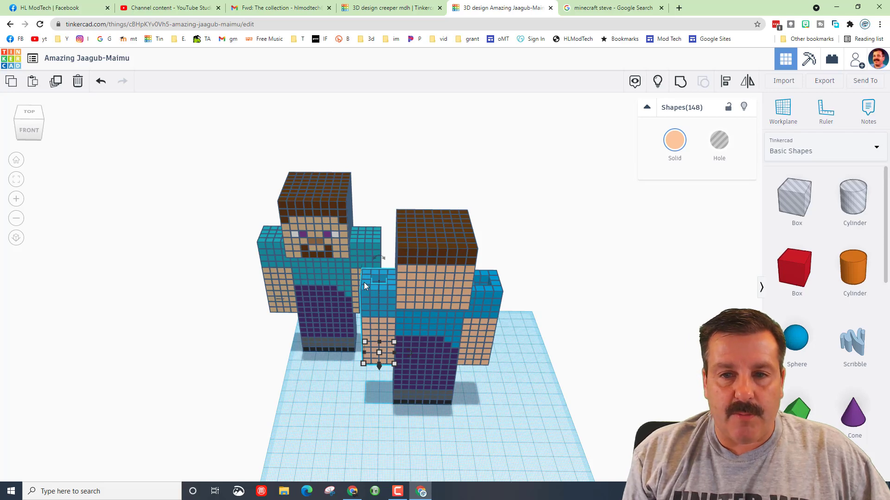
pyautogui.click(366, 280)
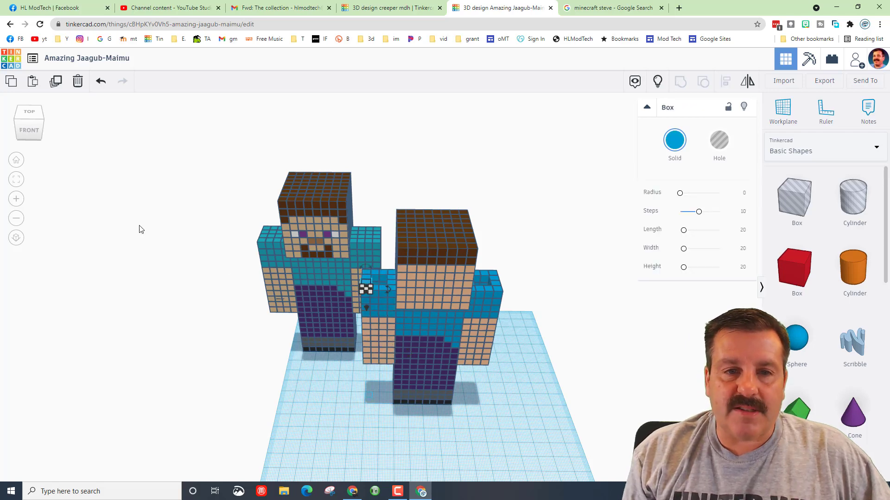
pyautogui.click(15, 181)
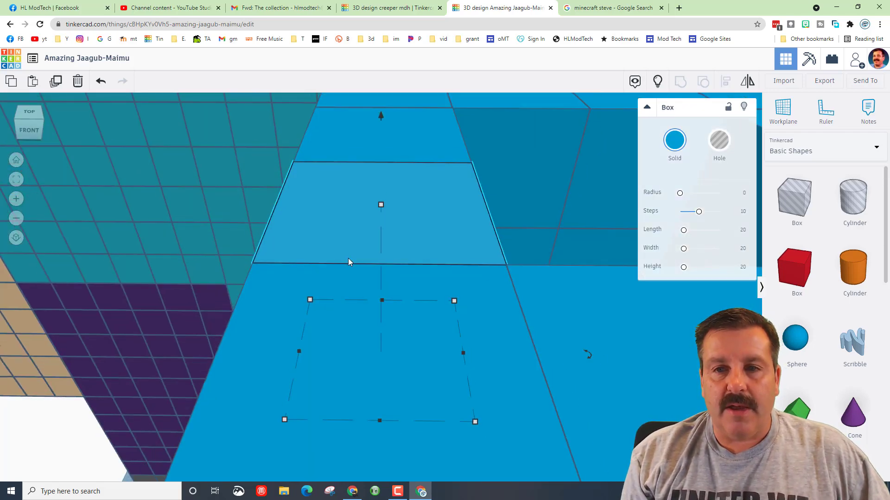
pyautogui.scroll(-6, 349, 257)
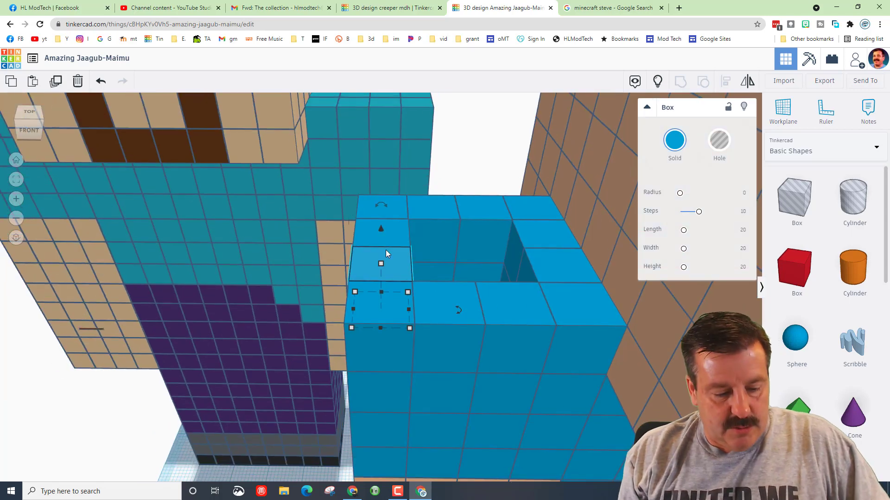
pyautogui.press('Right')
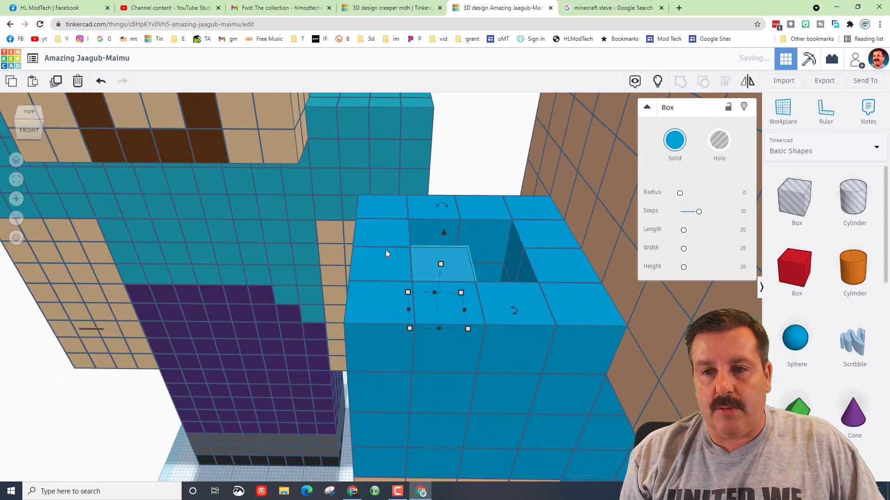
pyautogui.press('Right')
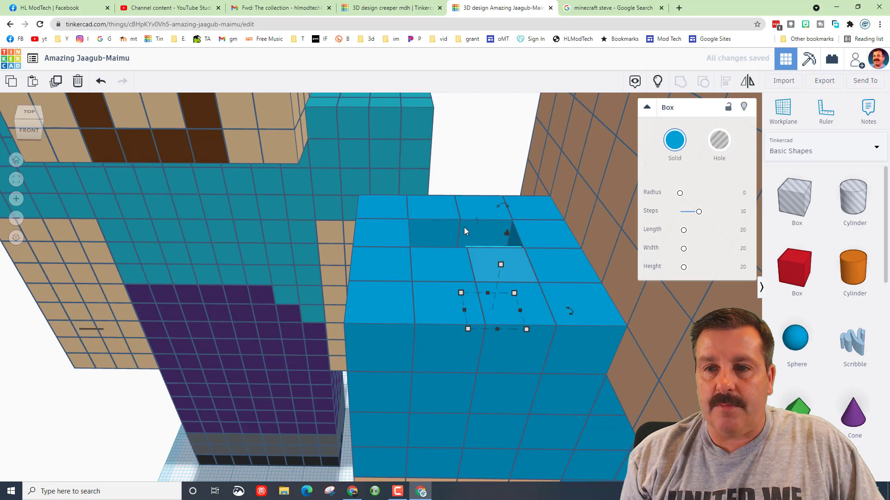
pyautogui.moveTo(529, 233); pyautogui.dragTo(522, 231)
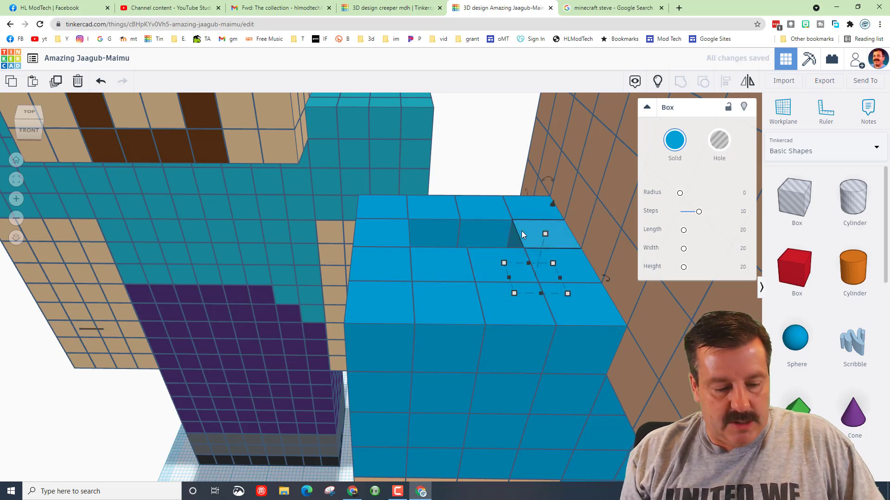
pyautogui.press('Left')
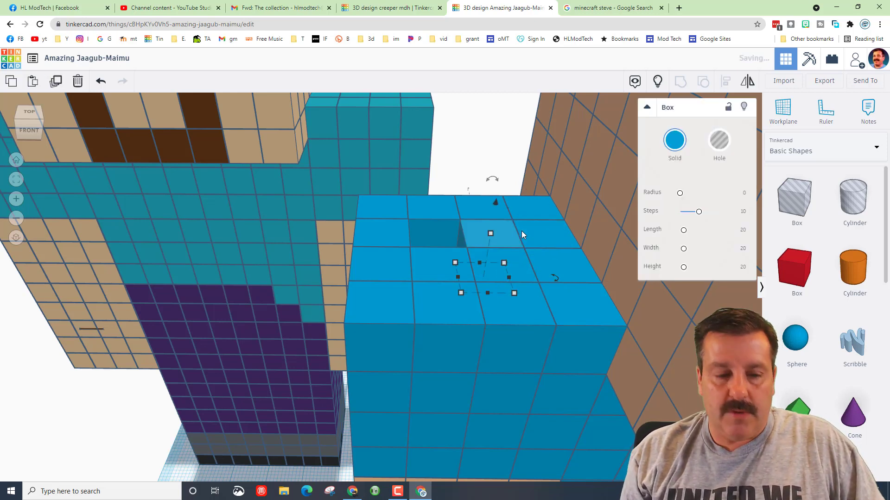
pyautogui.press('Left')
pyautogui.scroll(-5, 538, 390)
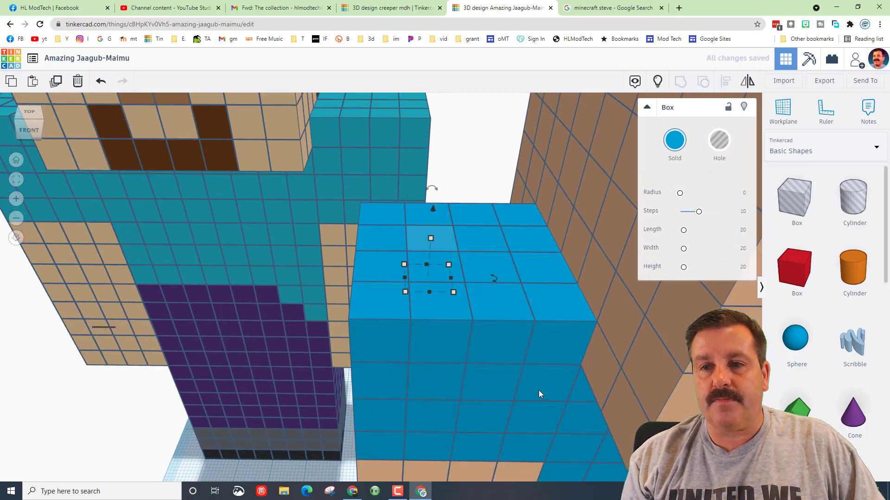
pyautogui.scroll(-4, 542, 382)
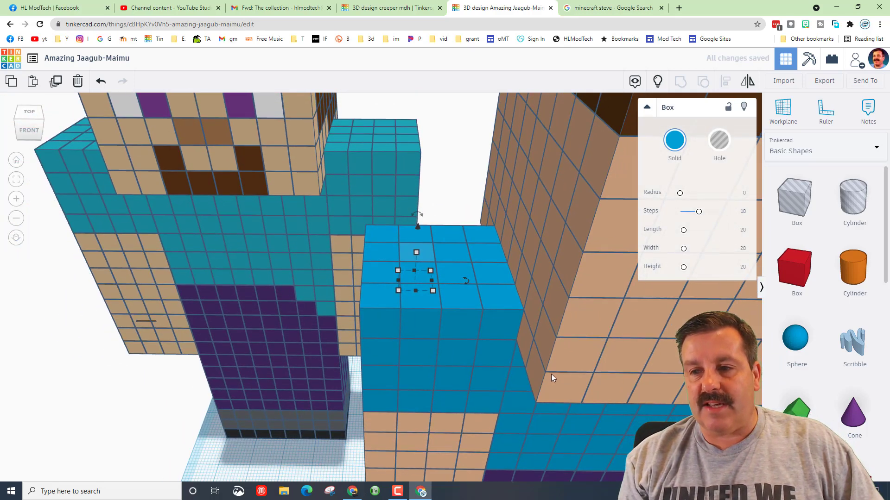
pyautogui.scroll(-4, 570, 363)
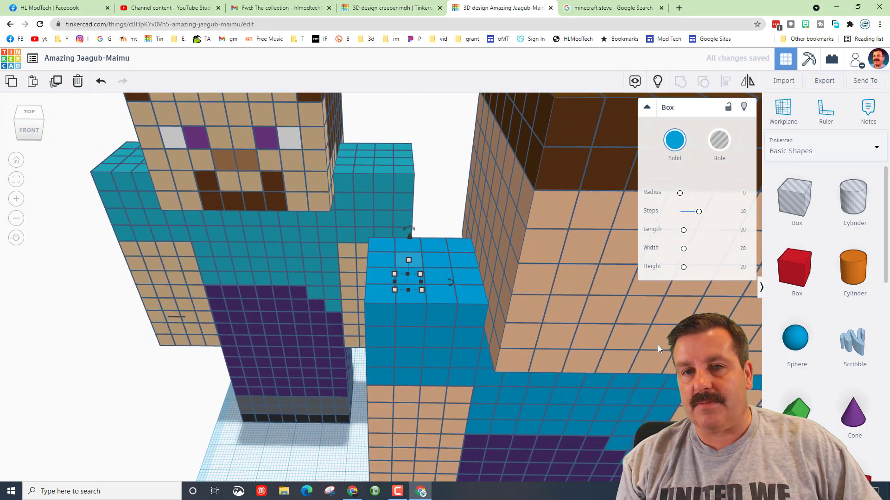
pyautogui.scroll(-8, 633, 332)
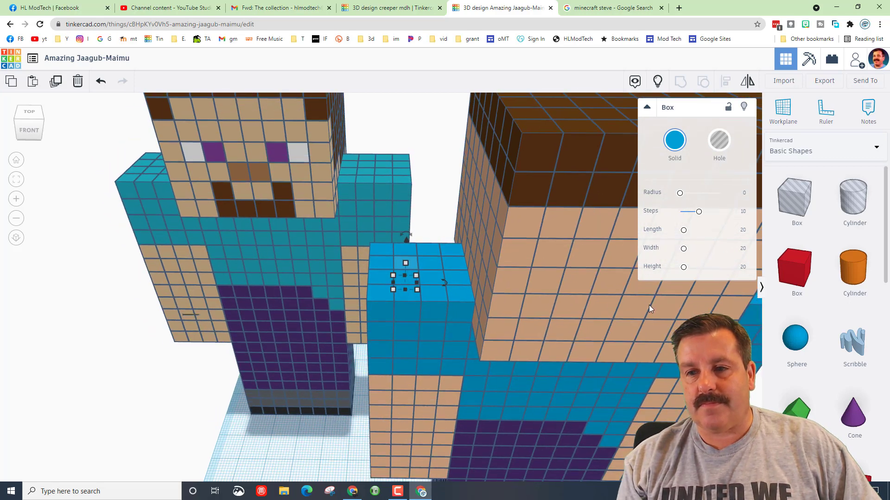
# Step: Nudge the other arm's loose blue cube left, back and right into its shoulder slot
pyautogui.click(489, 284)
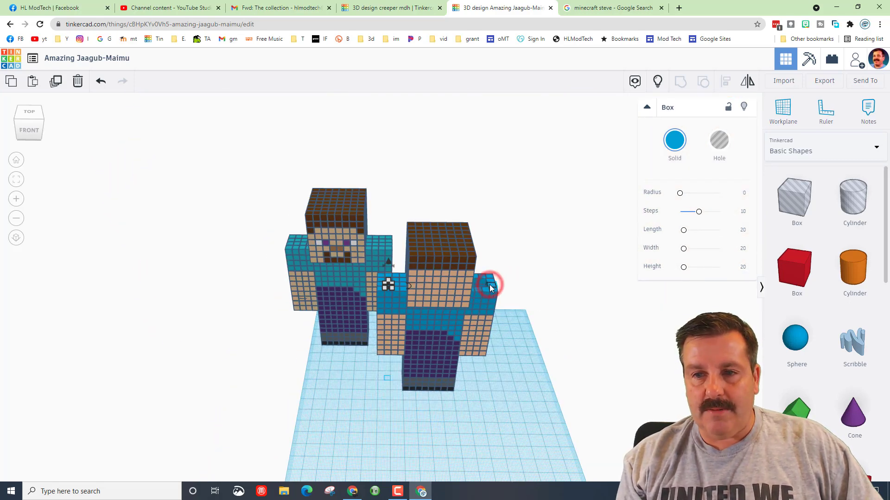
pyautogui.click(11, 183)
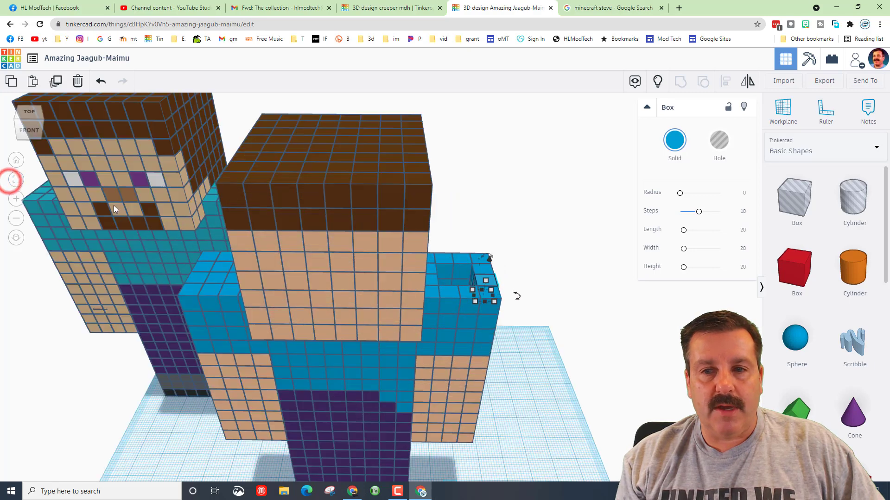
pyautogui.scroll(-3, 154, 204)
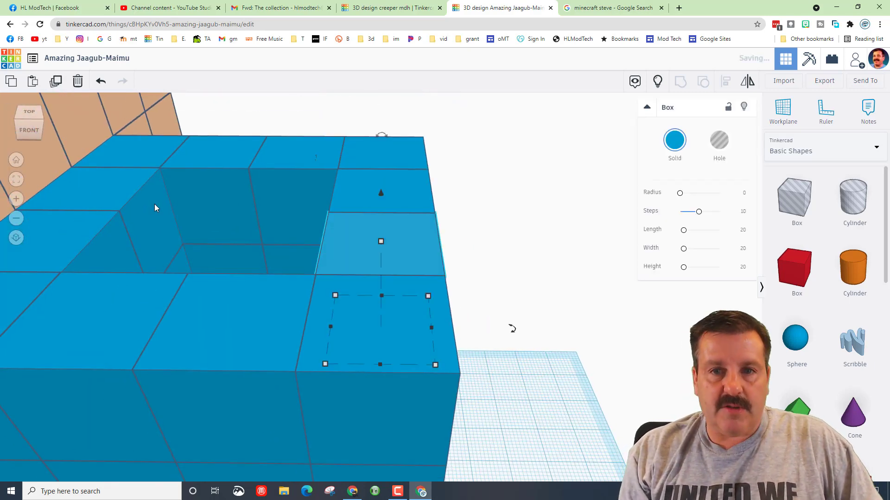
pyautogui.hotkey('shift', 'Left')
pyautogui.hotkey('shift', 'Left')
pyautogui.hotkey('shift', 'Left')
pyautogui.hotkey('shift', 'Left')
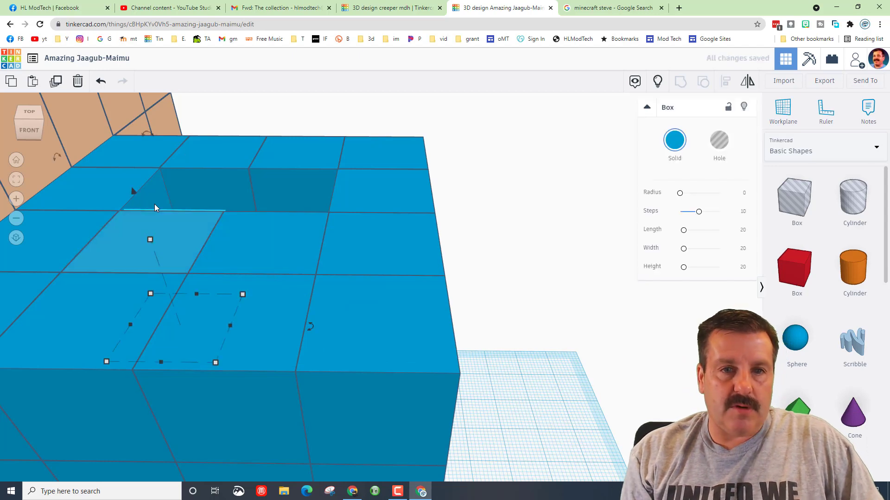
pyautogui.hotkey('shift', 'Up')
pyautogui.hotkey('shift', 'Up')
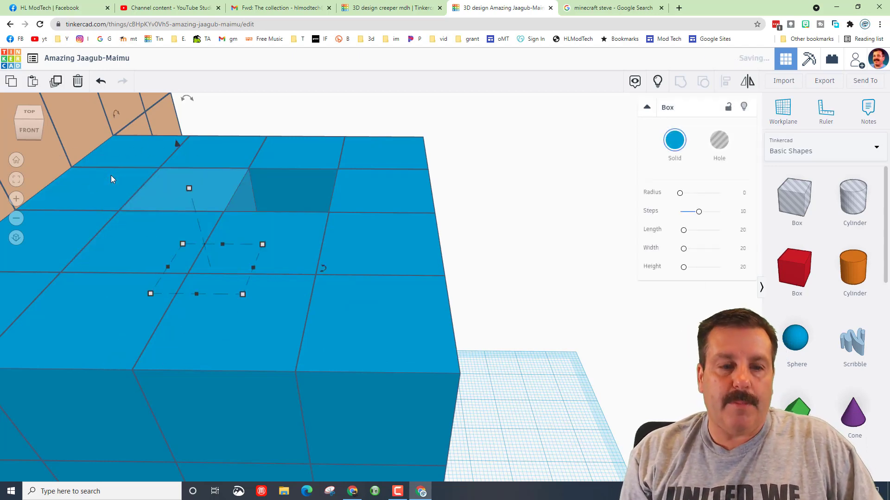
pyautogui.hotkey('shift', 'Right')
pyautogui.hotkey('shift', 'Right')
pyautogui.scroll(-1, 252, 330)
pyautogui.scroll(-5, 252, 331)
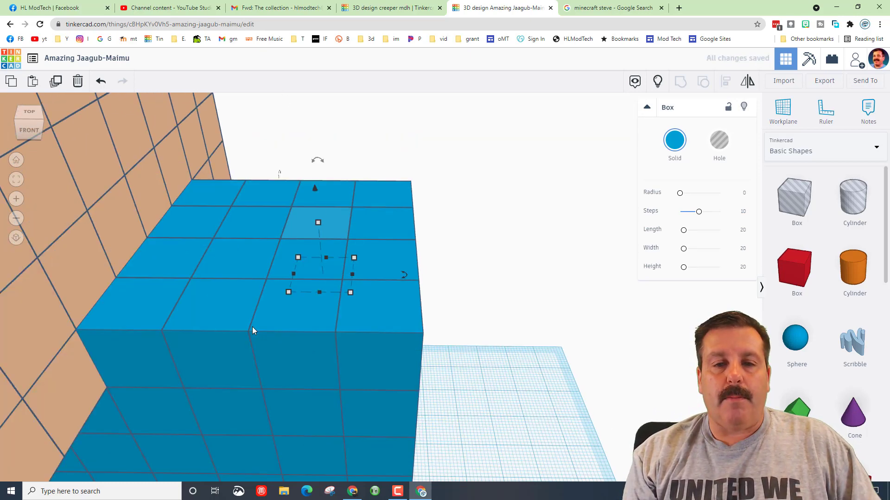
pyautogui.scroll(-5, 212, 329)
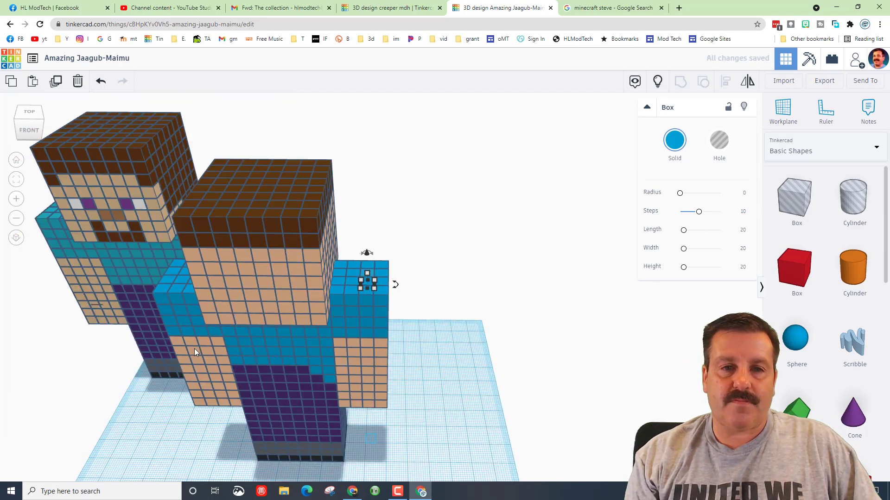
# Step: From the front view, colour a face cube purple for the first eye and select its neighbour
pyautogui.moveTo(194, 348); pyautogui.dragTo(199, 316, button='right')
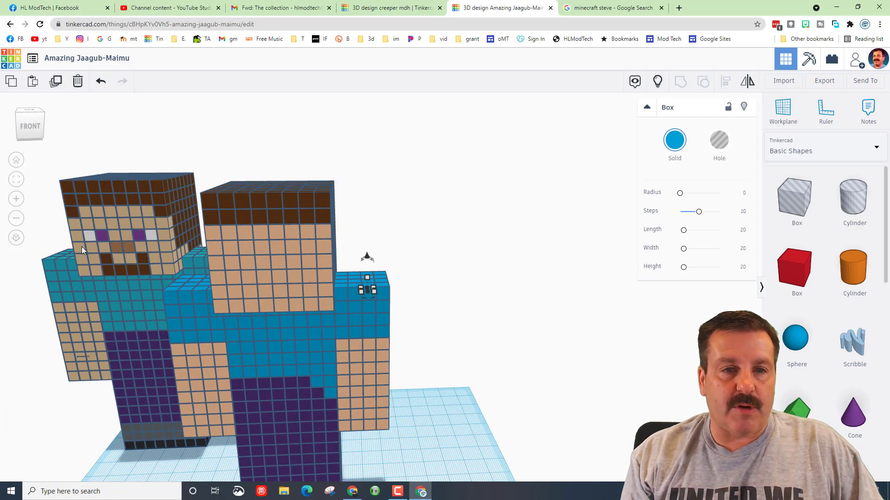
pyautogui.click(248, 262)
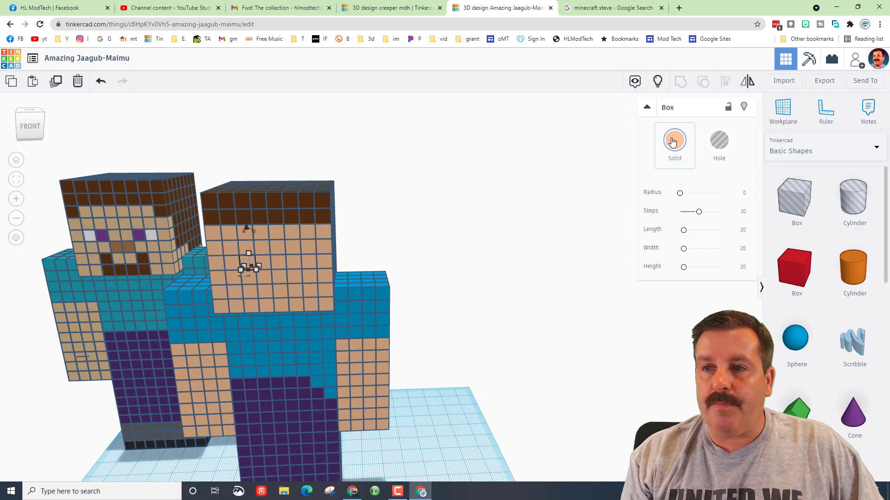
pyautogui.click(659, 153)
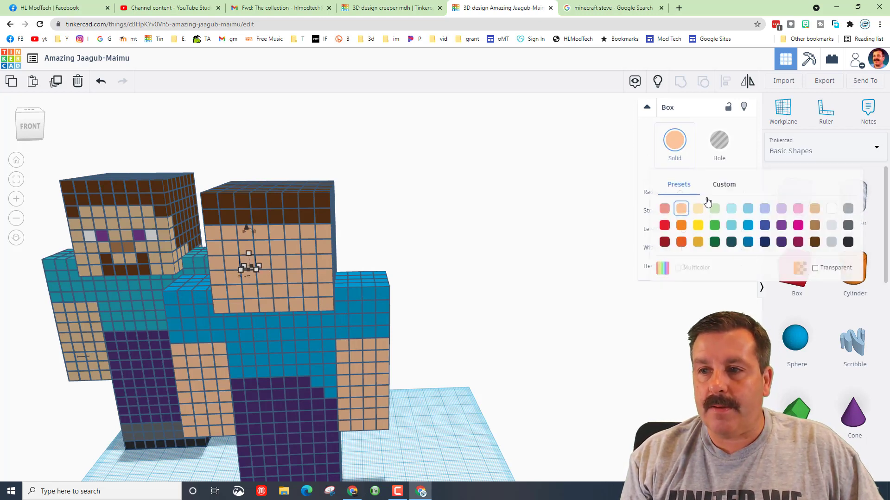
pyautogui.click(780, 226)
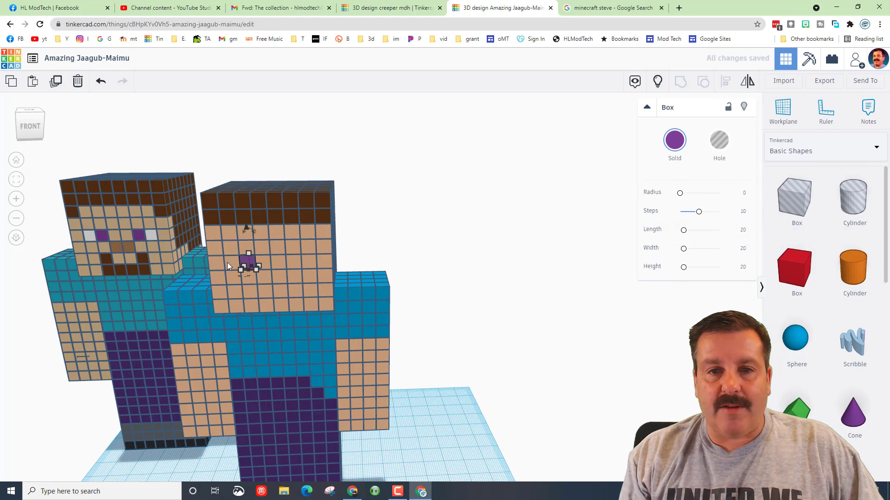
pyautogui.click(230, 263)
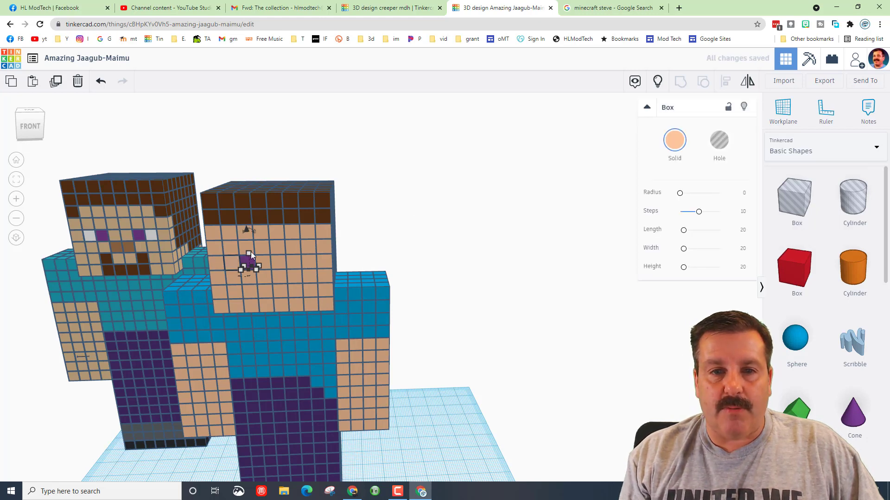
pyautogui.click(667, 143)
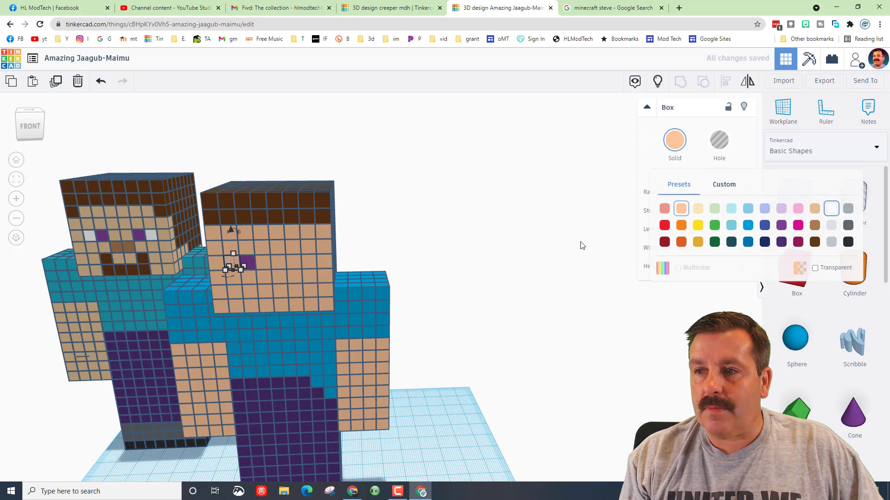
# Step: Make the second eye from a purple face cube beside a light grey one
pyautogui.click(296, 262)
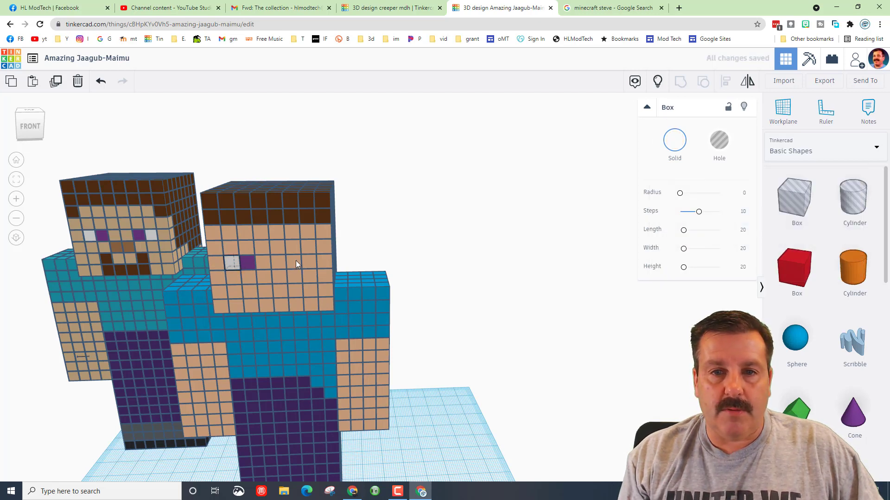
pyautogui.click(668, 145)
pyautogui.click(781, 226)
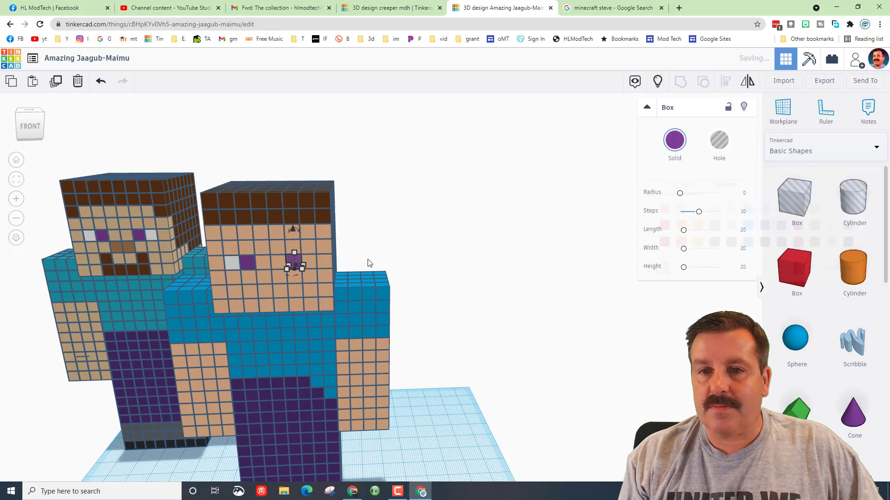
pyautogui.click(311, 262)
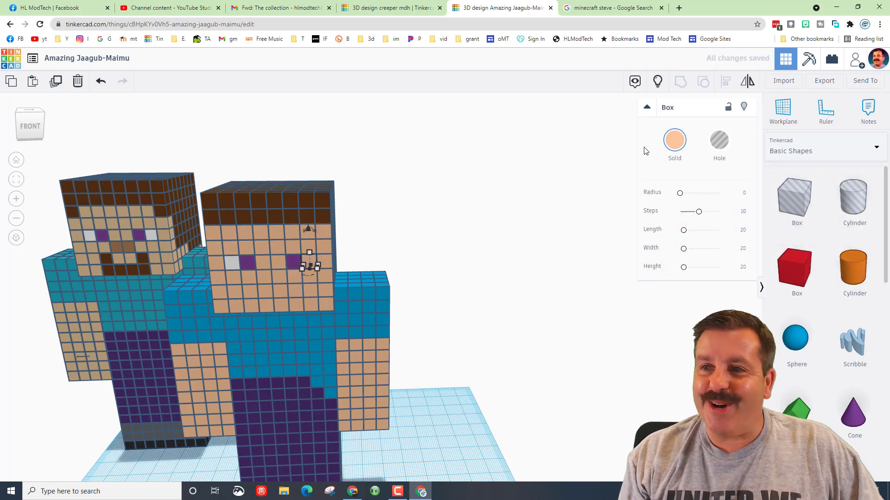
pyautogui.click(671, 146)
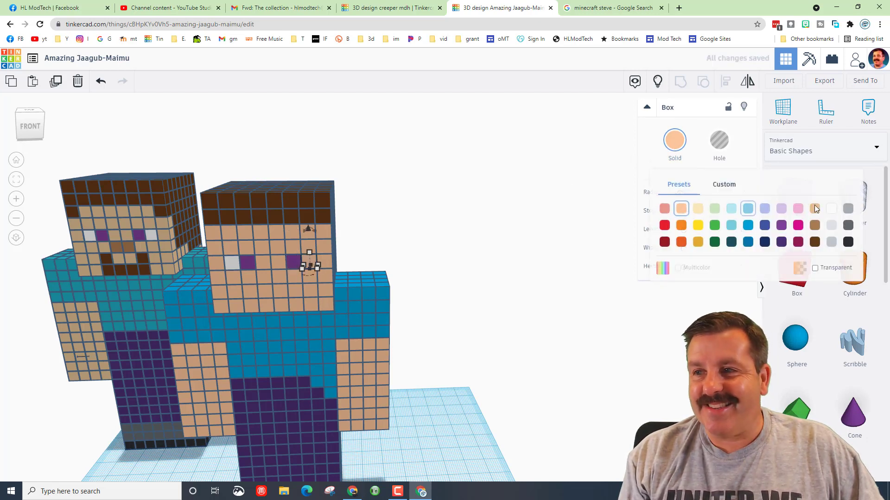
pyautogui.click(831, 209)
# Step: Select four mouth cubes on the face and colour them dark brown
pyautogui.click(261, 305)
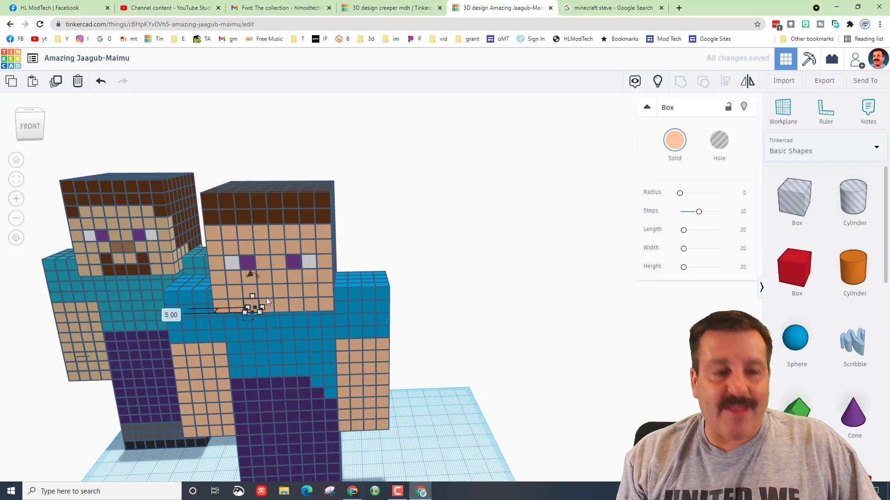
pyautogui.keyDown('shift'); pyautogui.click(277, 307); pyautogui.keyUp('shift')
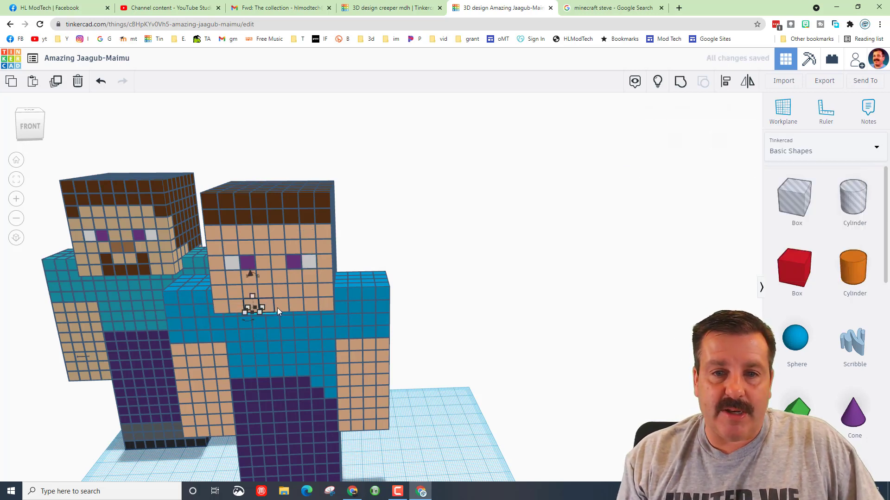
pyautogui.keyDown('shift'); pyautogui.click(296, 304); pyautogui.keyUp('shift')
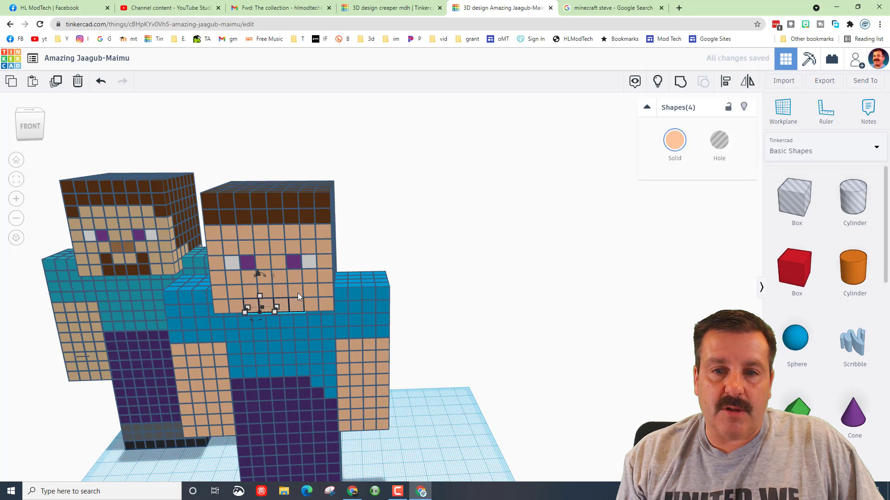
pyautogui.keyDown('shift'); pyautogui.click(283, 306); pyautogui.keyUp('shift')
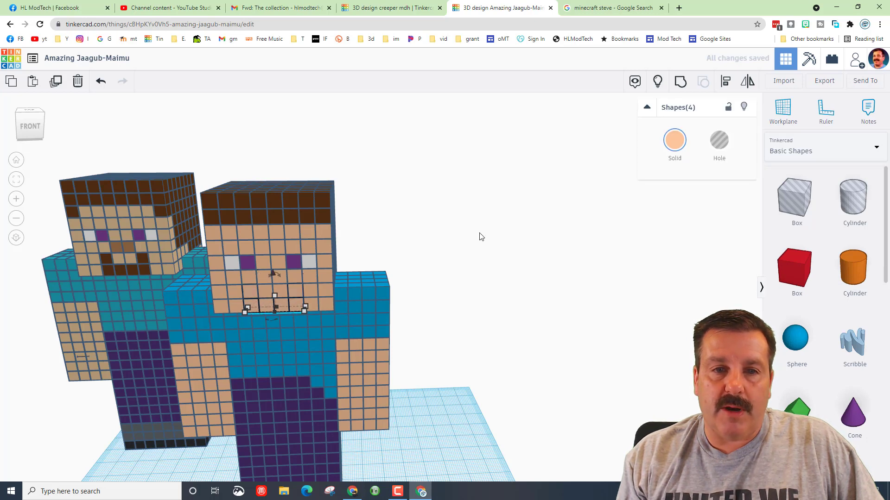
pyautogui.click(674, 140)
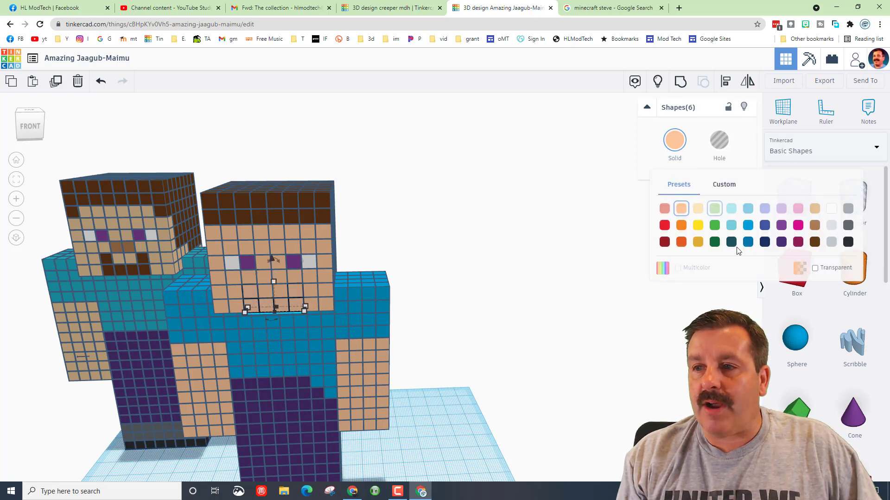
pyautogui.click(815, 242)
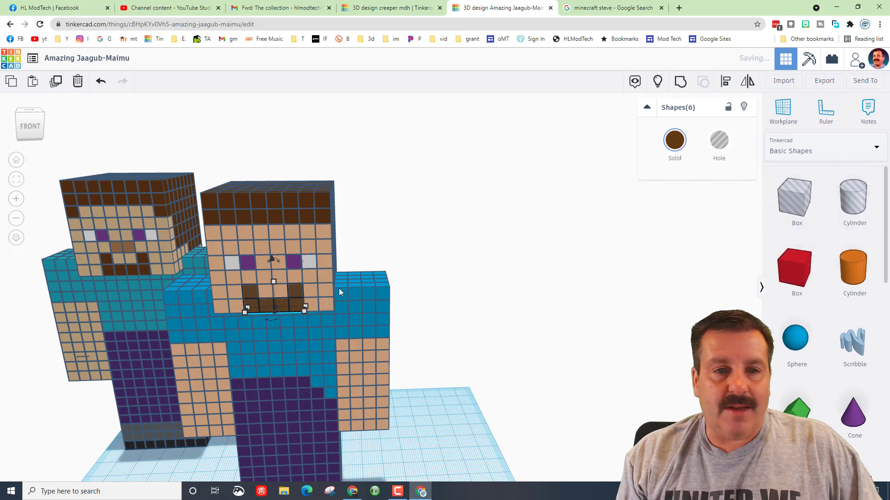
# Step: Colour the two nose cubes above the mouth dark brown
pyautogui.click(266, 273)
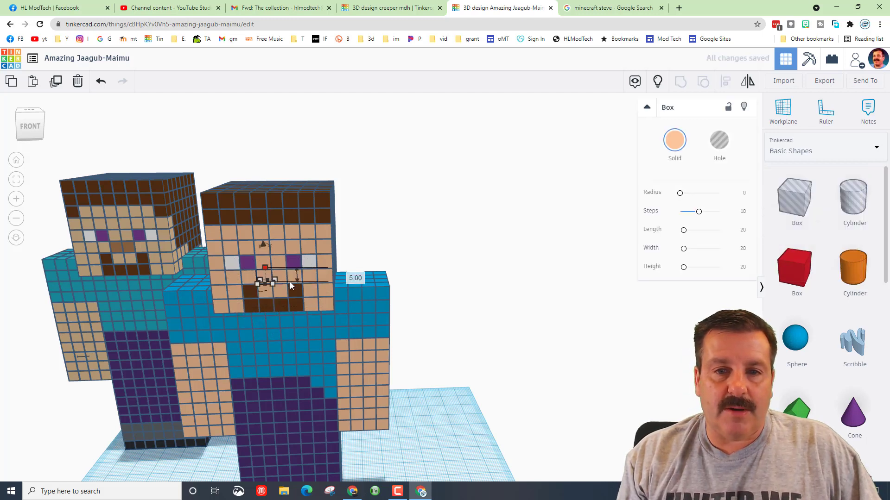
pyautogui.keyDown('shift'); pyautogui.click(285, 278); pyautogui.keyUp('shift')
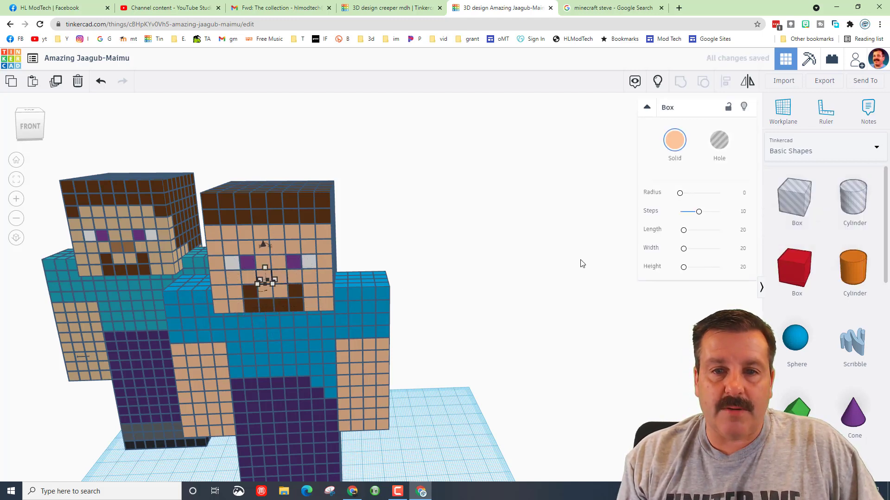
pyautogui.click(677, 144)
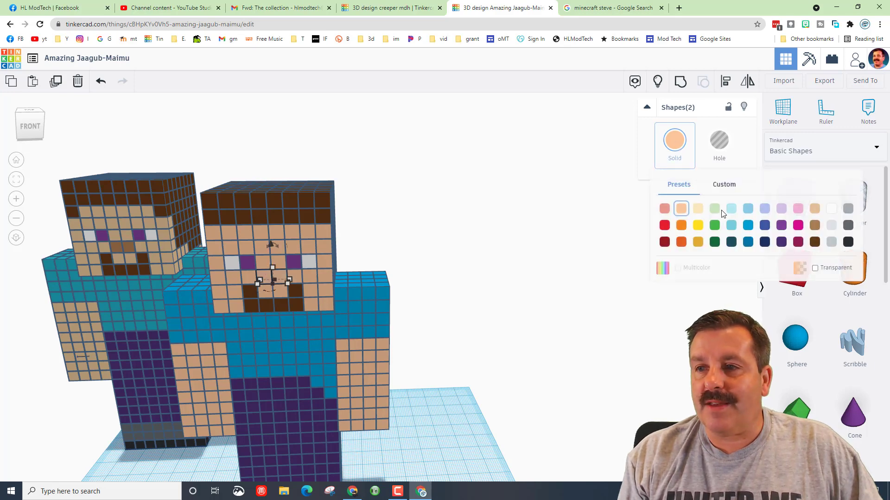
pyautogui.click(811, 226)
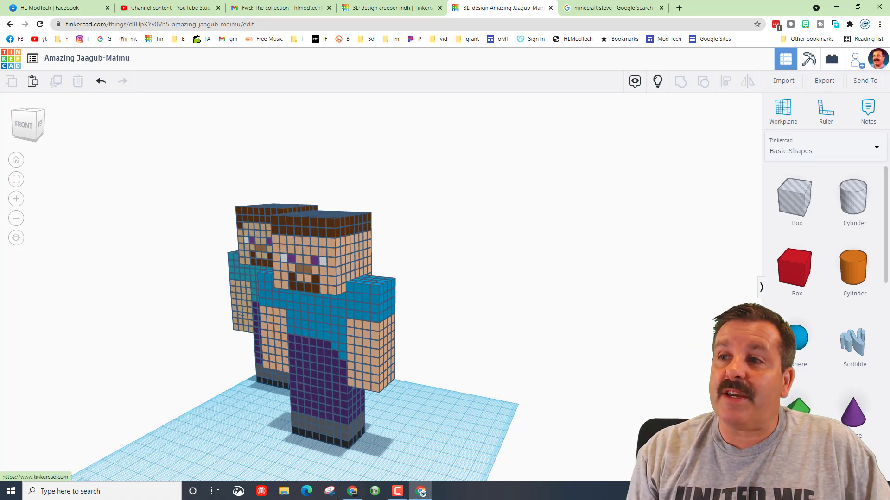
# Step: Generate a new Collaborate link for the Steve design and copy it
pyautogui.click(856, 59)
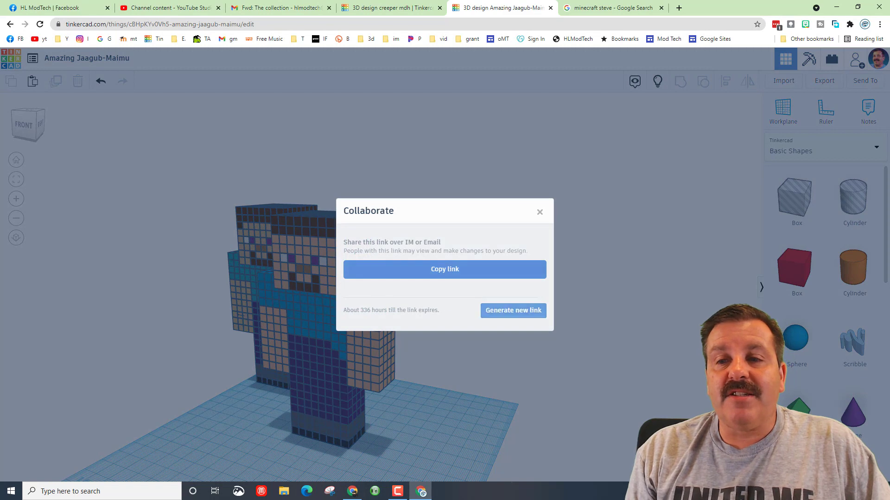
pyautogui.click(512, 310)
pyautogui.click(444, 269)
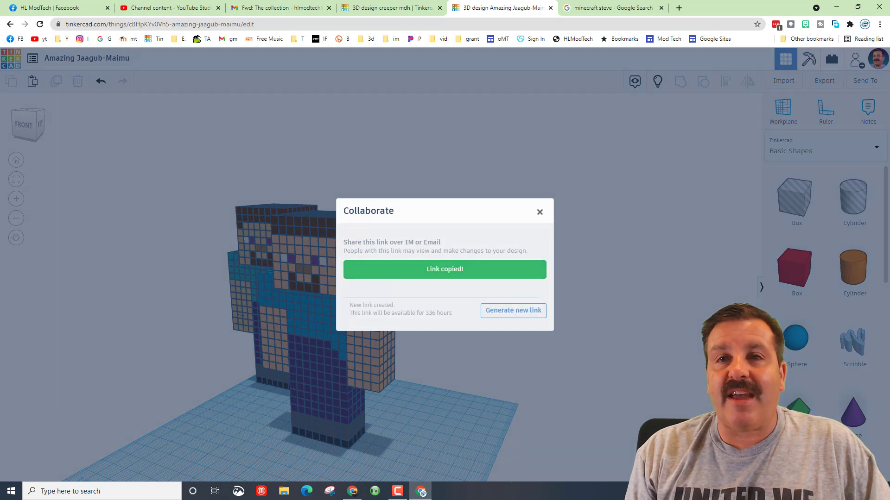